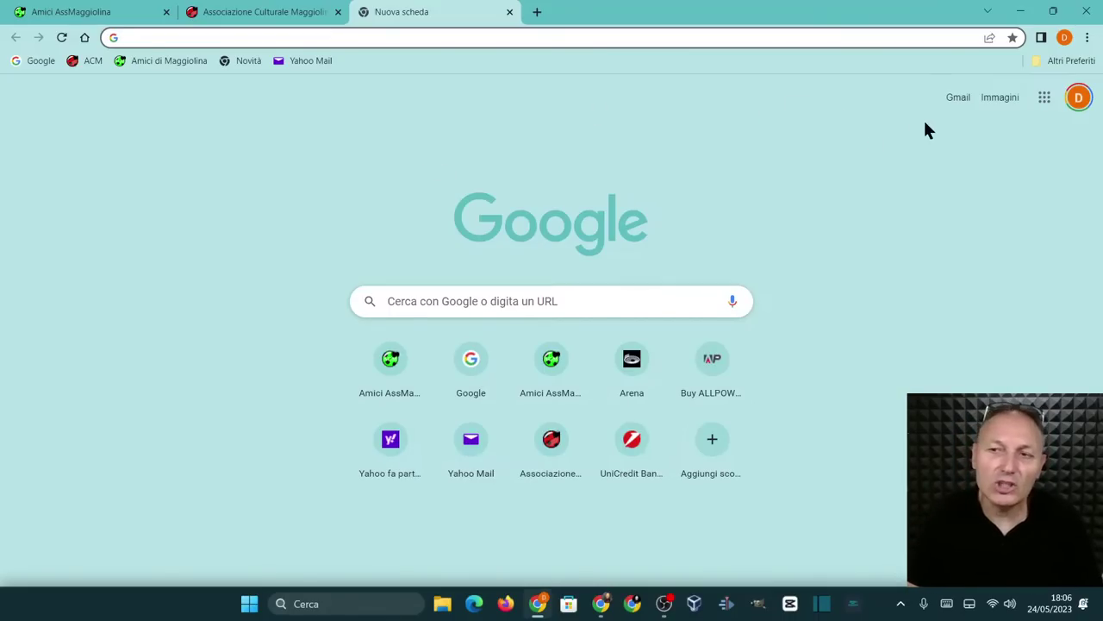
# Open the Gmail inbox from the Google start page
pyautogui.click(953, 102)
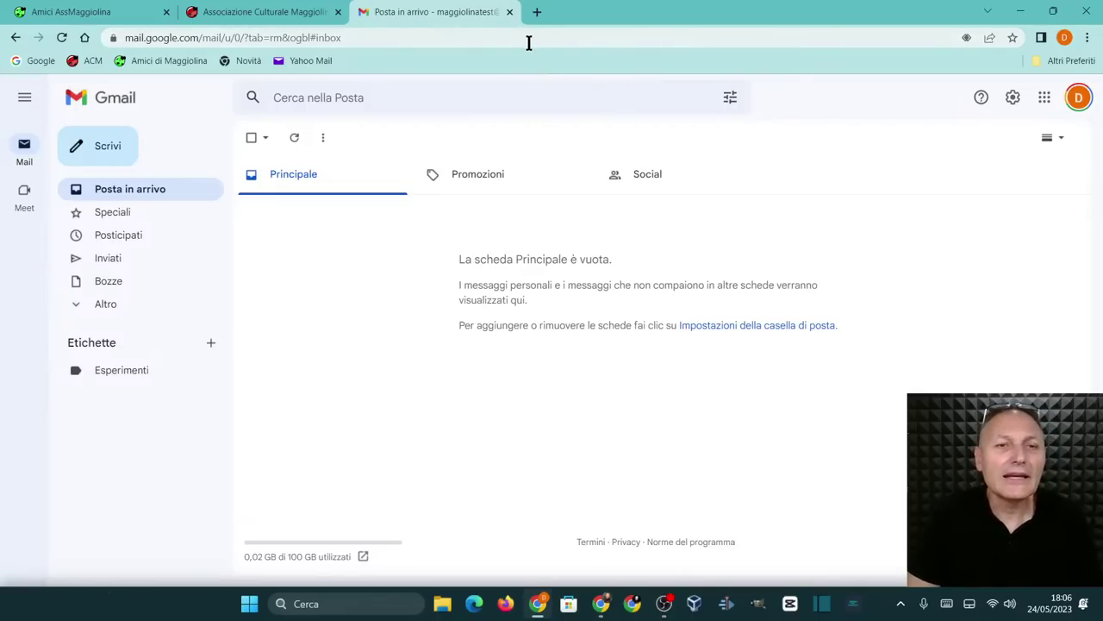
# Open a new browser tab next to the empty Gmail inbox
pyautogui.click(537, 14)
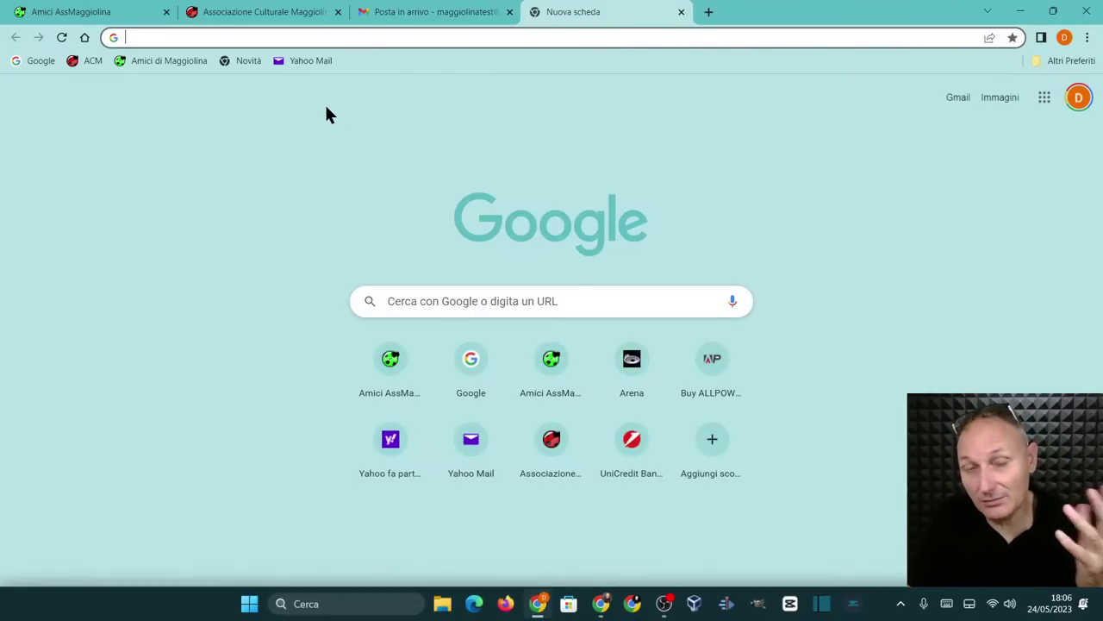
# Go to the Yahoo Mail sign-in page through its bookmark
pyautogui.click(312, 57)
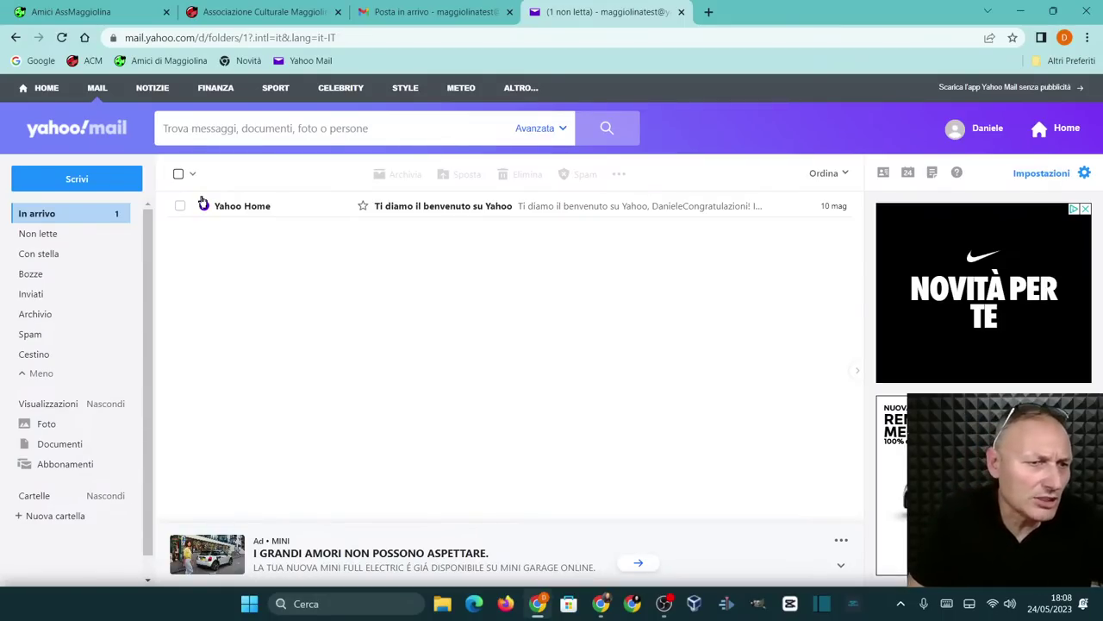
# Open a blank compose form with the Scrivi button
pyautogui.click(77, 179)
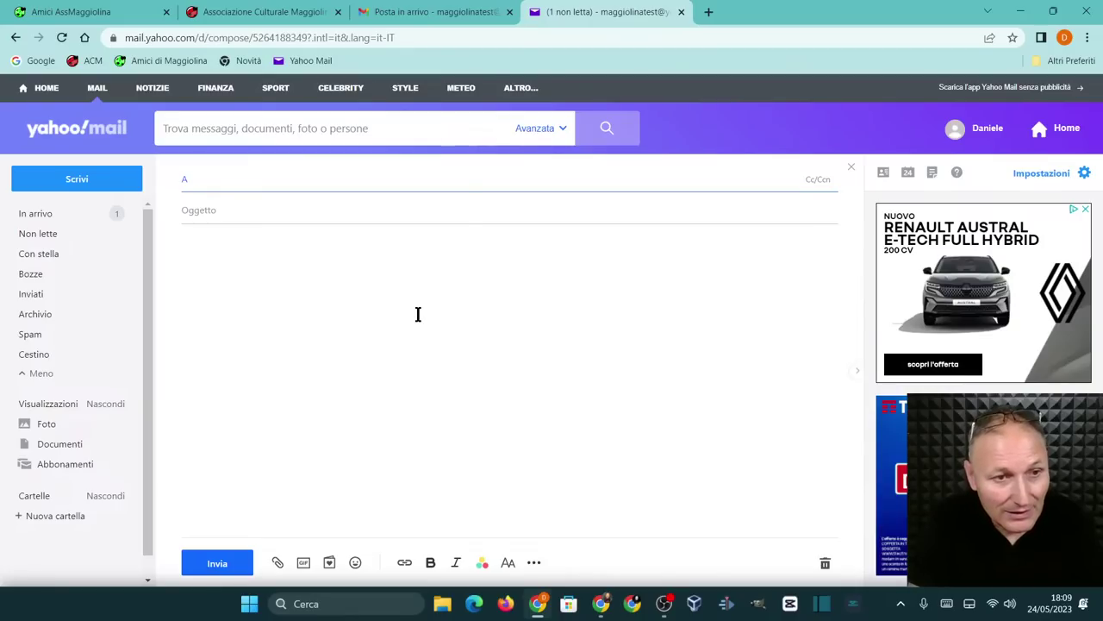
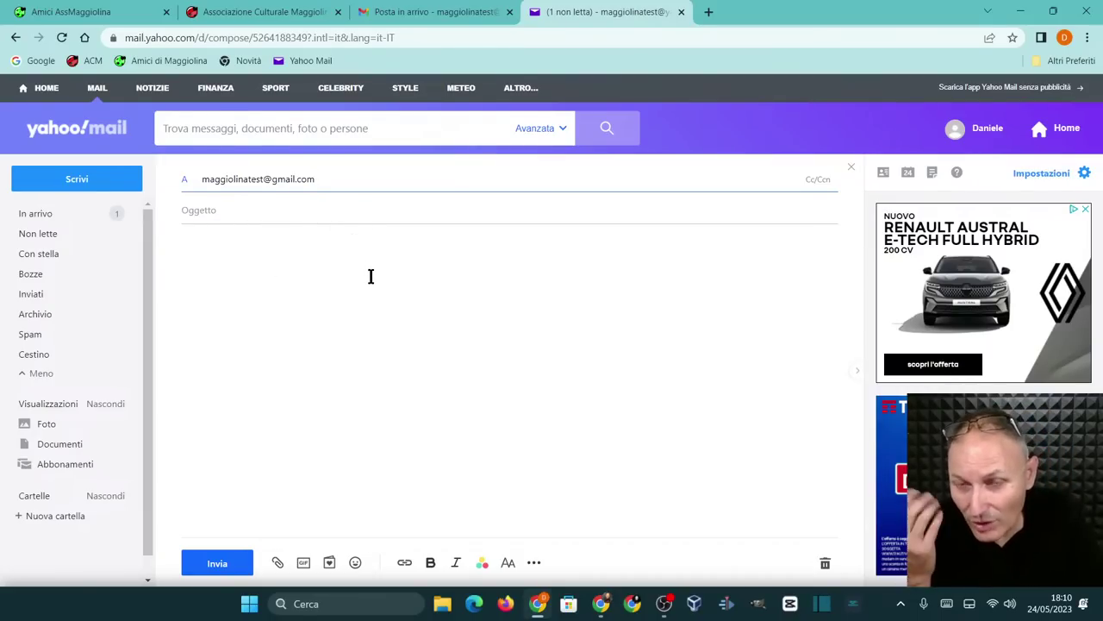
# Enter the Gmail test account's e-mail address as the recipient
pyautogui.click(244, 209)
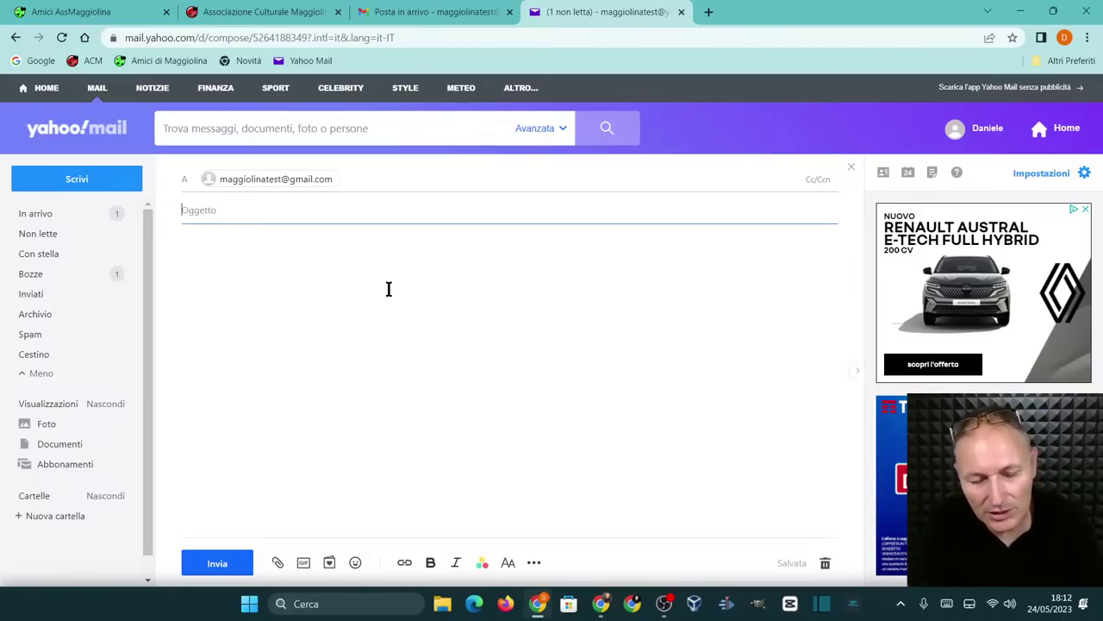
# Set the message subject to 'Saluti'
pyautogui.write('Salut')
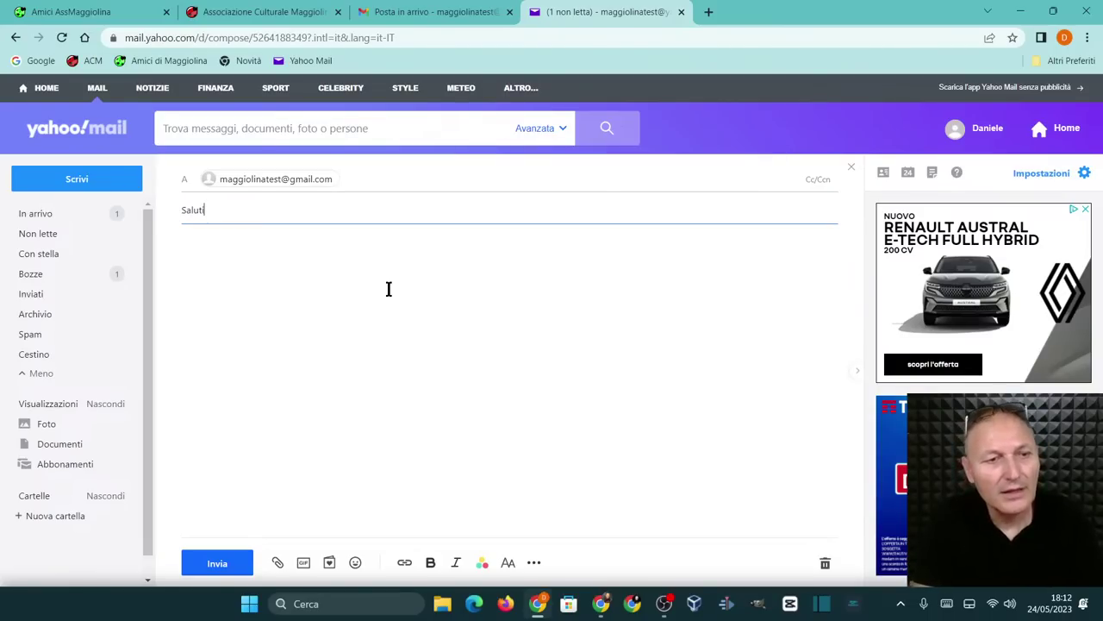
pyautogui.write('i')
pyautogui.click(269, 263)
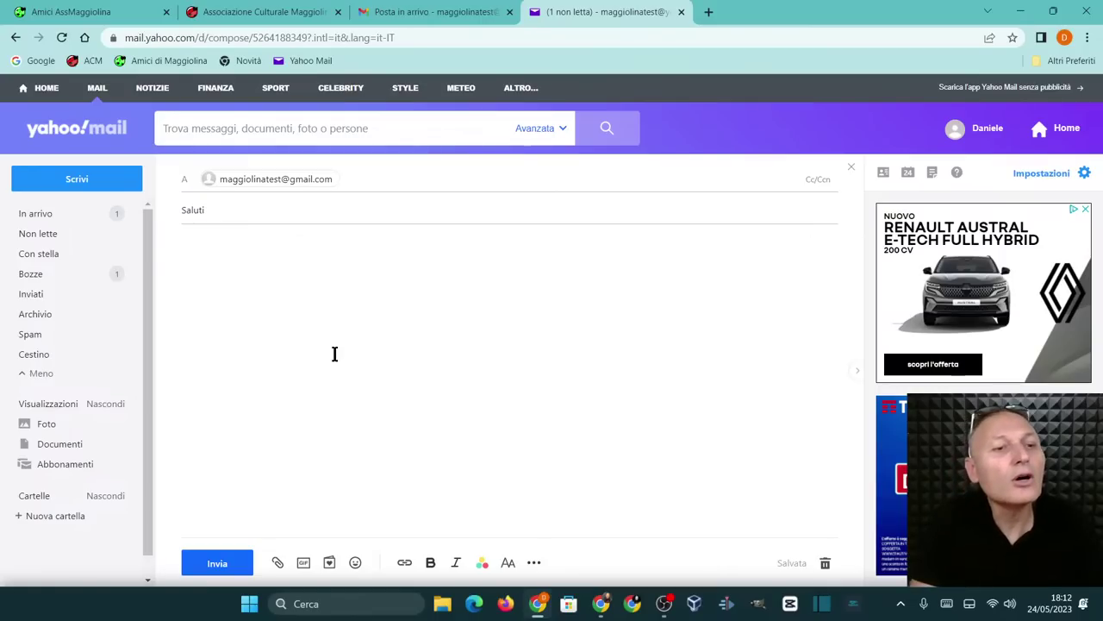
# Write the recipient's greeting, sending 'un caro saluto' and starting the compliments
pyautogui.write('Ciao ')
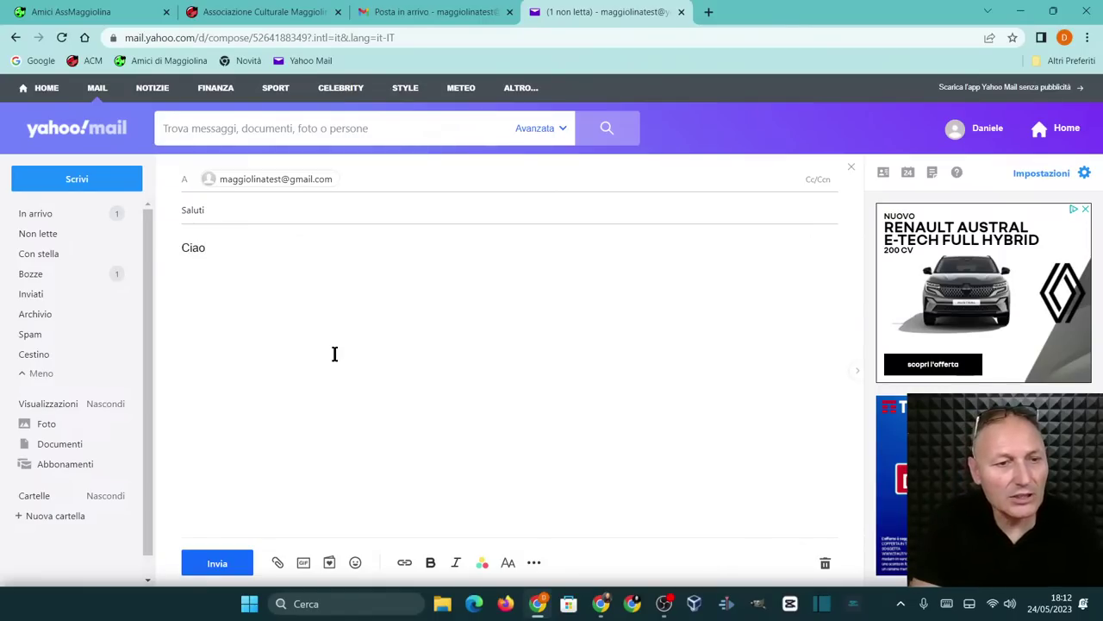
pyautogui.write('Ma')
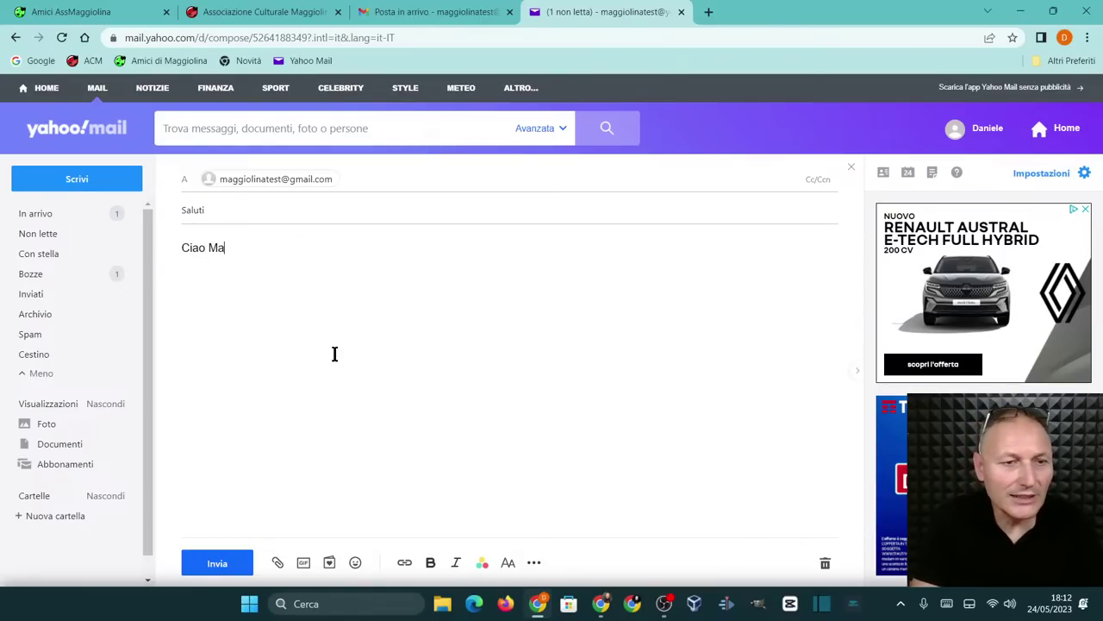
pyautogui.write('ggiolina T')
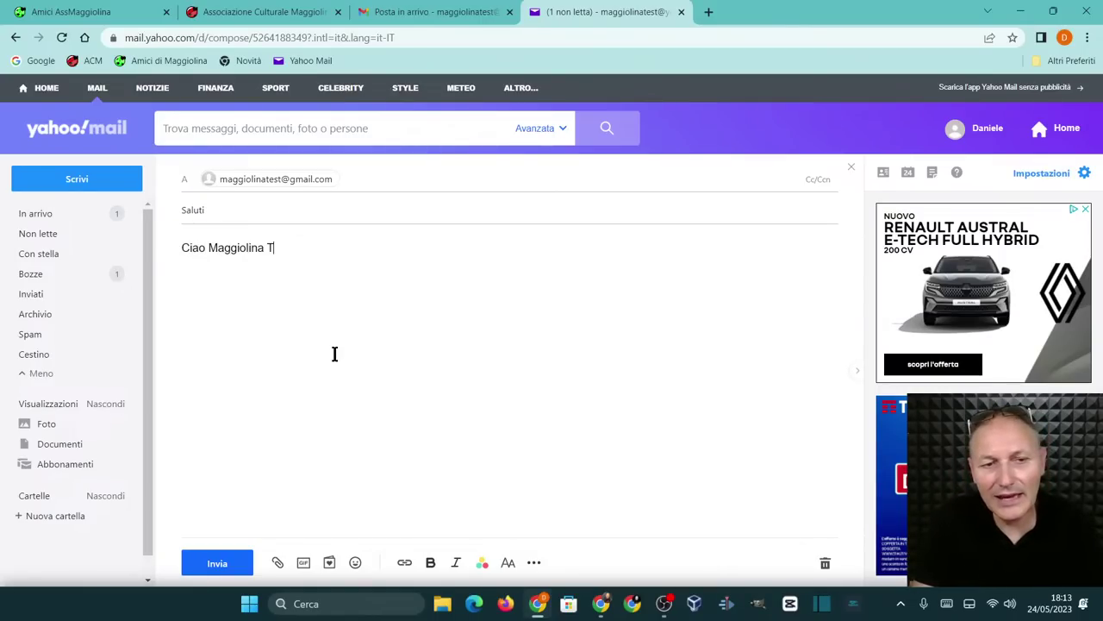
pyautogui.write('est, ')
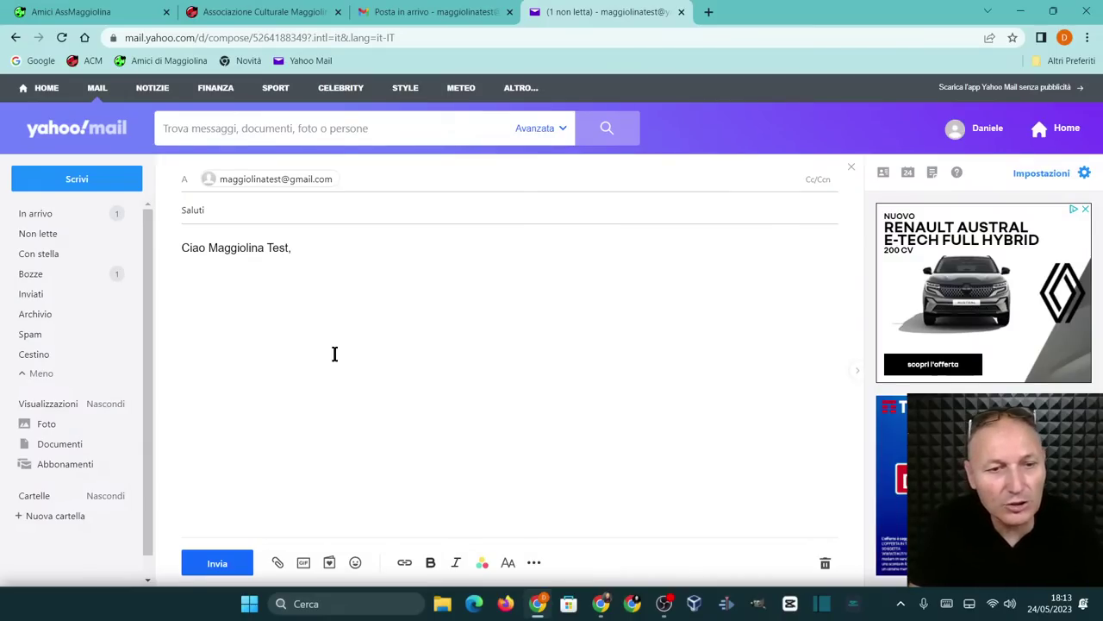
pyautogui.write('mi fa ')
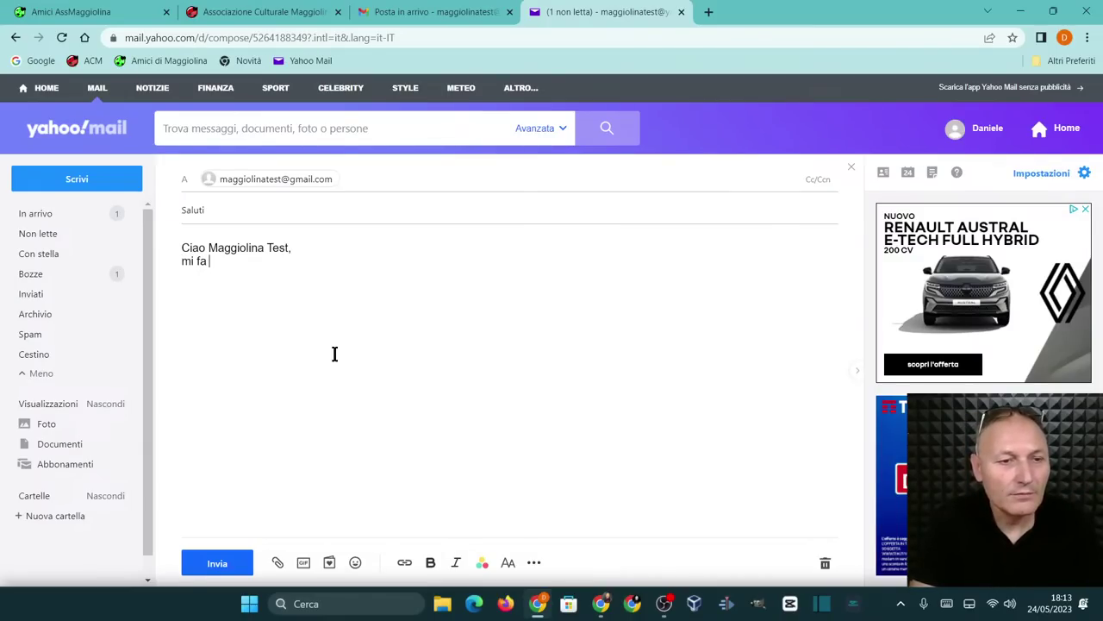
pyautogui.write('piacere ma')
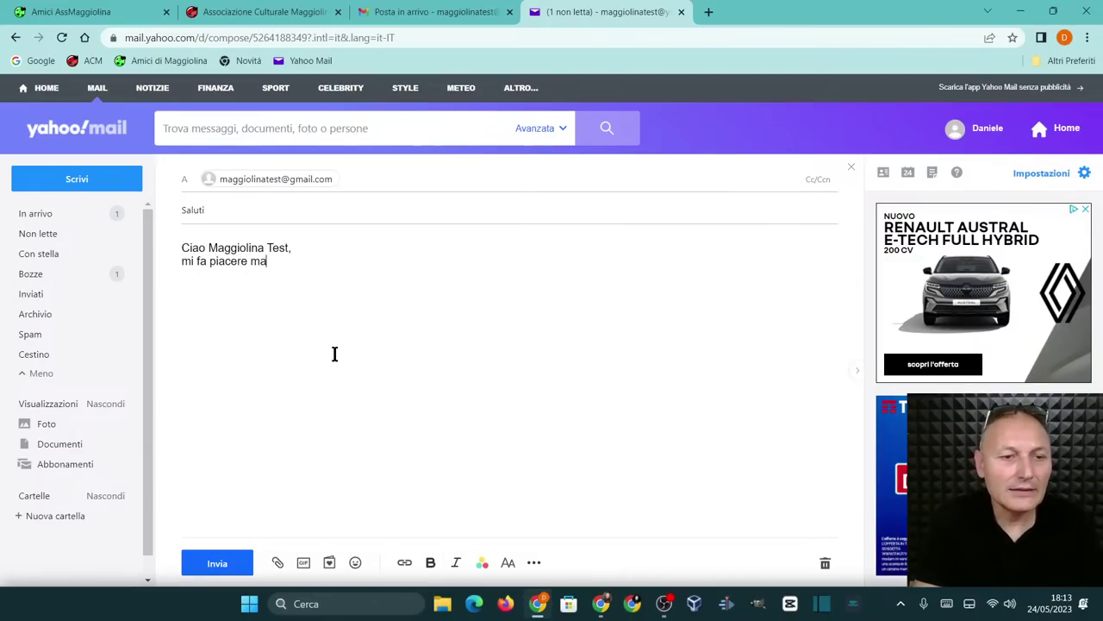
pyautogui.write('ndarti un ca')
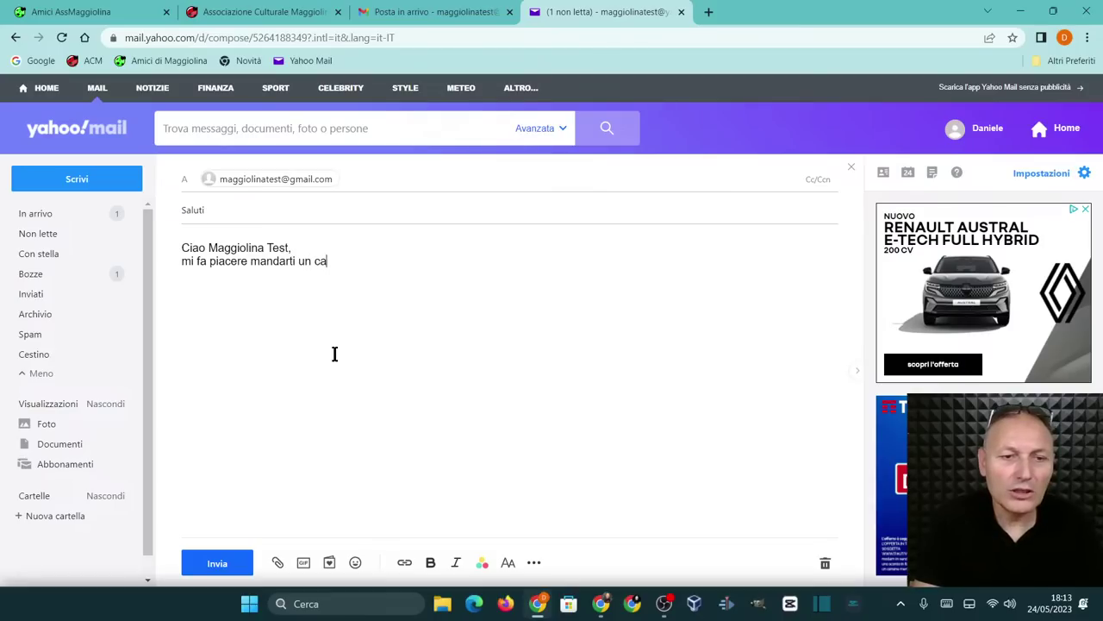
pyautogui.write('ro saluto ')
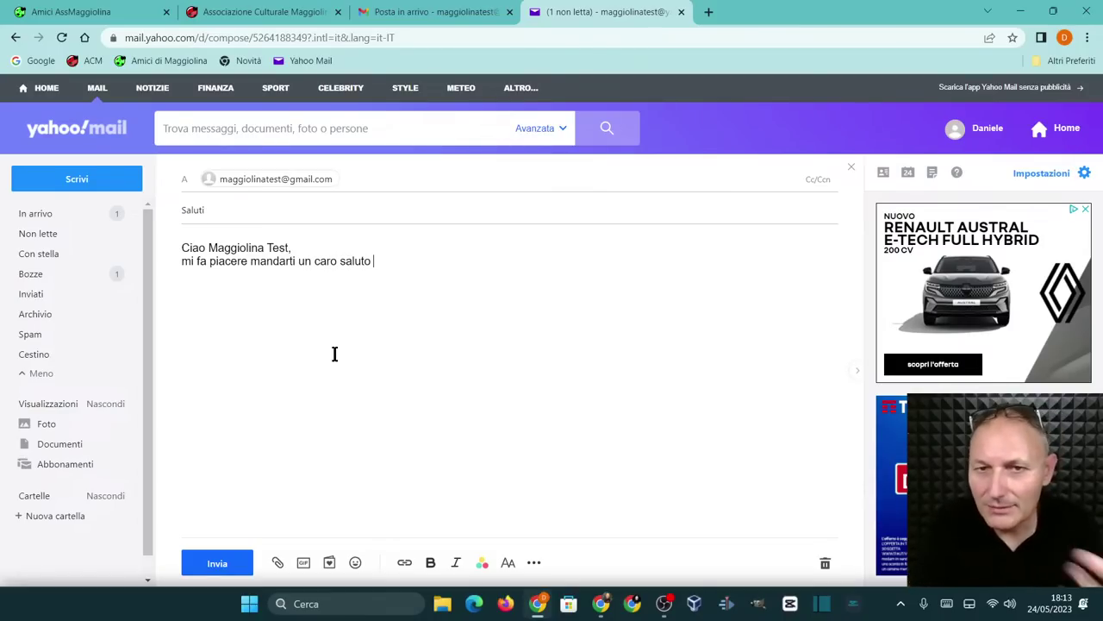
pyautogui.write('e')
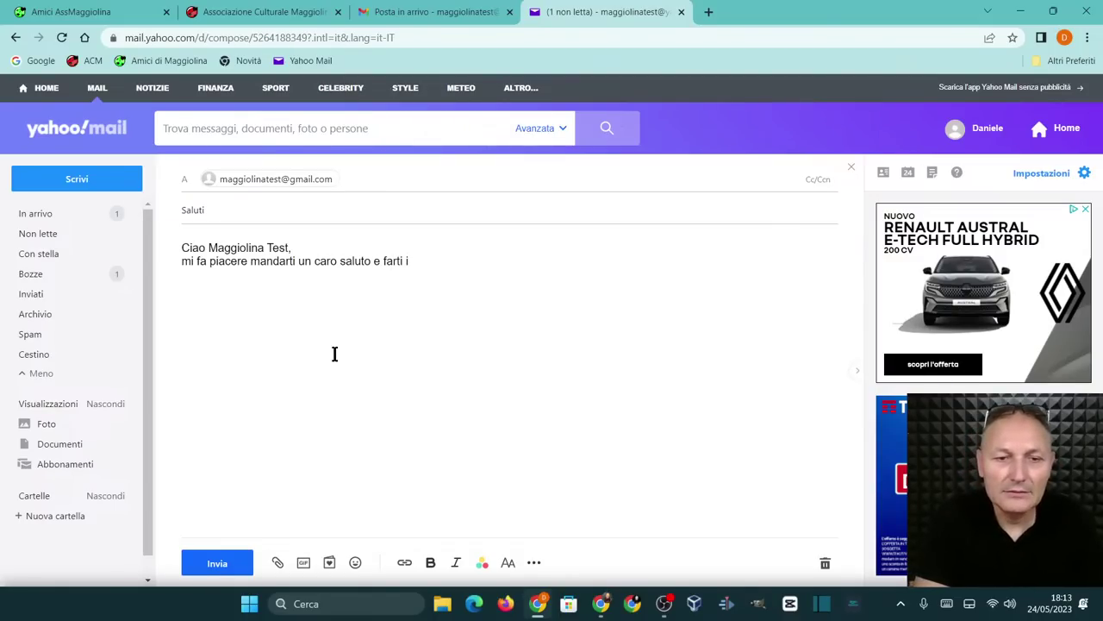
pyautogui.write('farti i ')
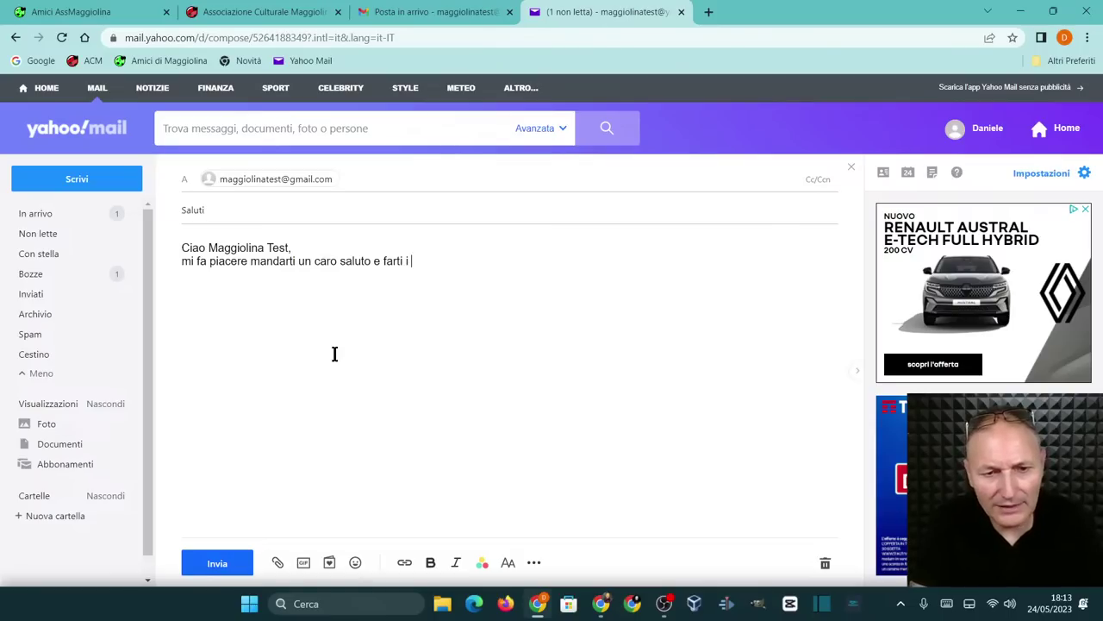
pyautogui.write('complimenti.')
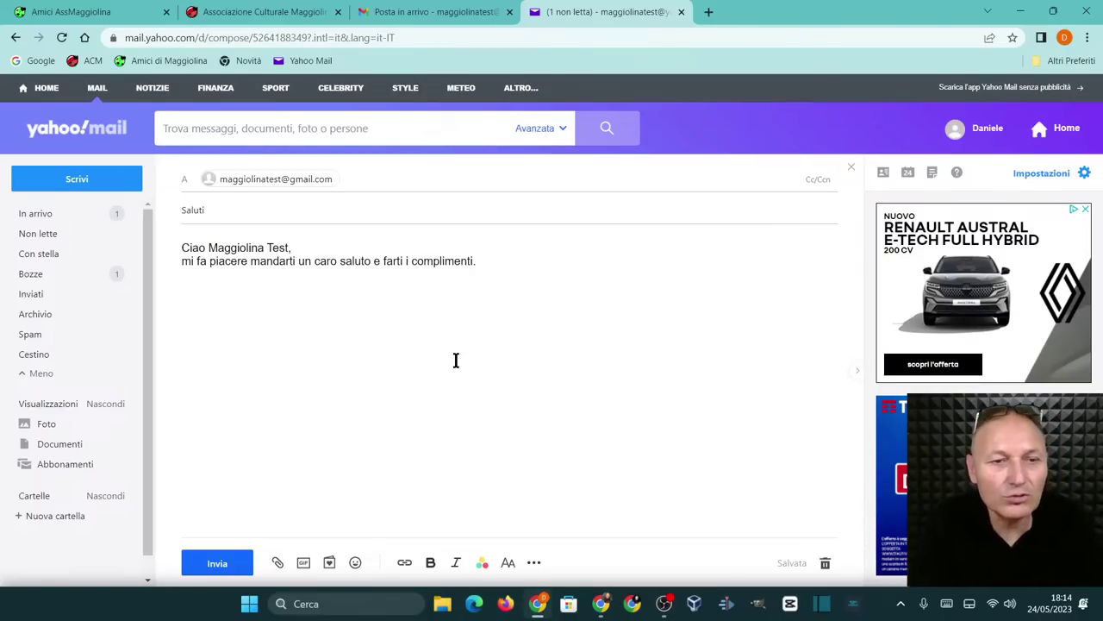
# Sign the message with the sender's name and send it
pyautogui.write('Daniele Y')
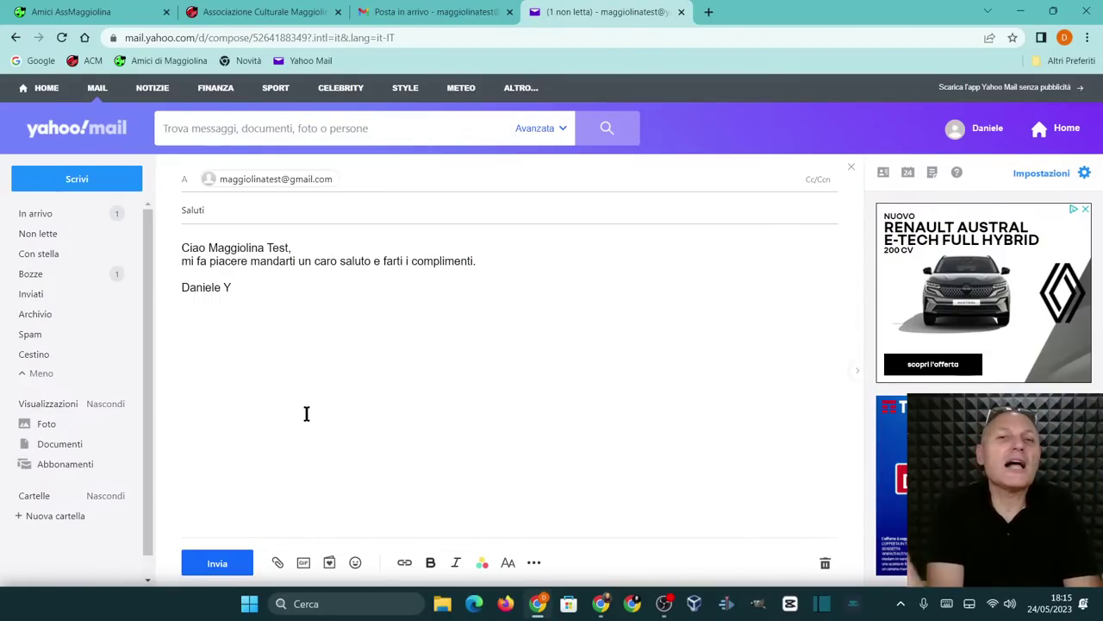
pyautogui.click(215, 565)
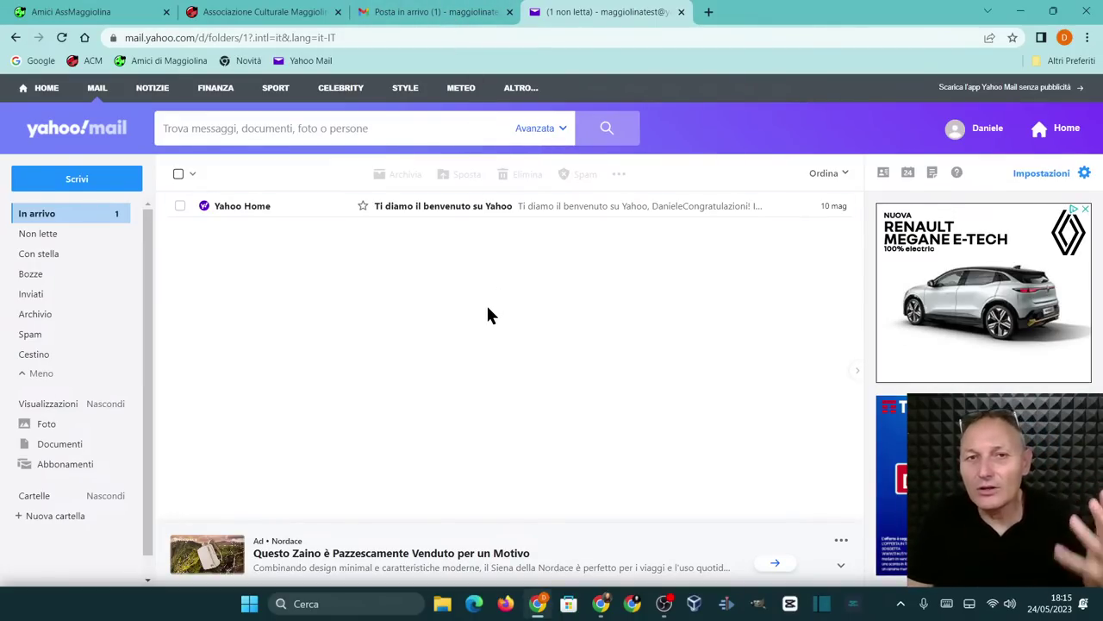
# Switch to the Gmail tab to find the received Saluti message
pyautogui.click(413, 12)
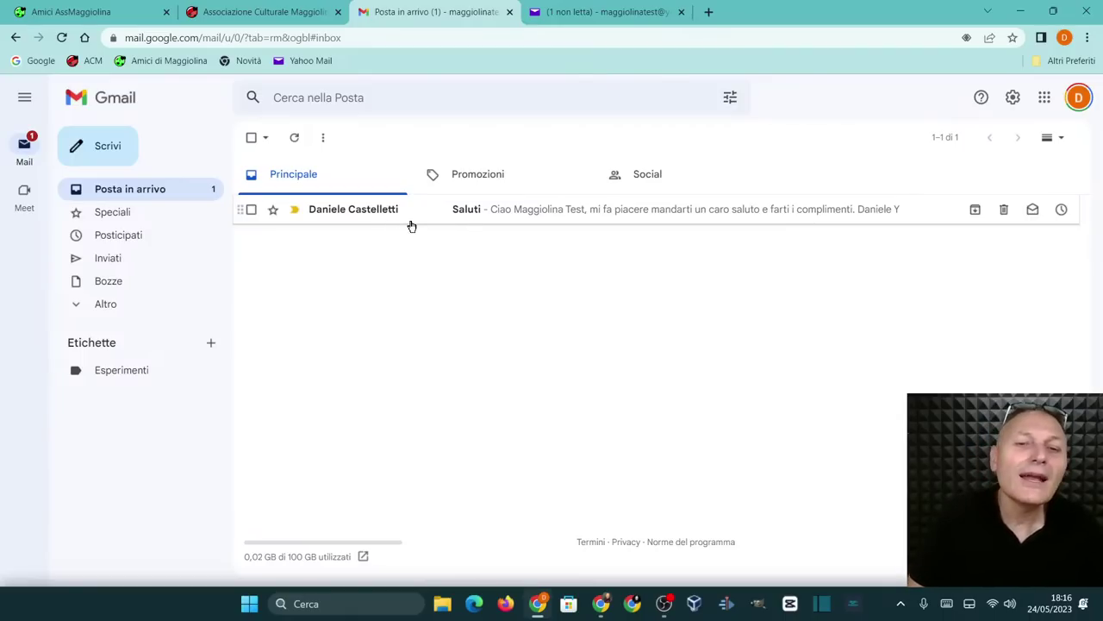
# Switch back to the Yahoo Mail tab showing the inbox
pyautogui.click(558, 19)
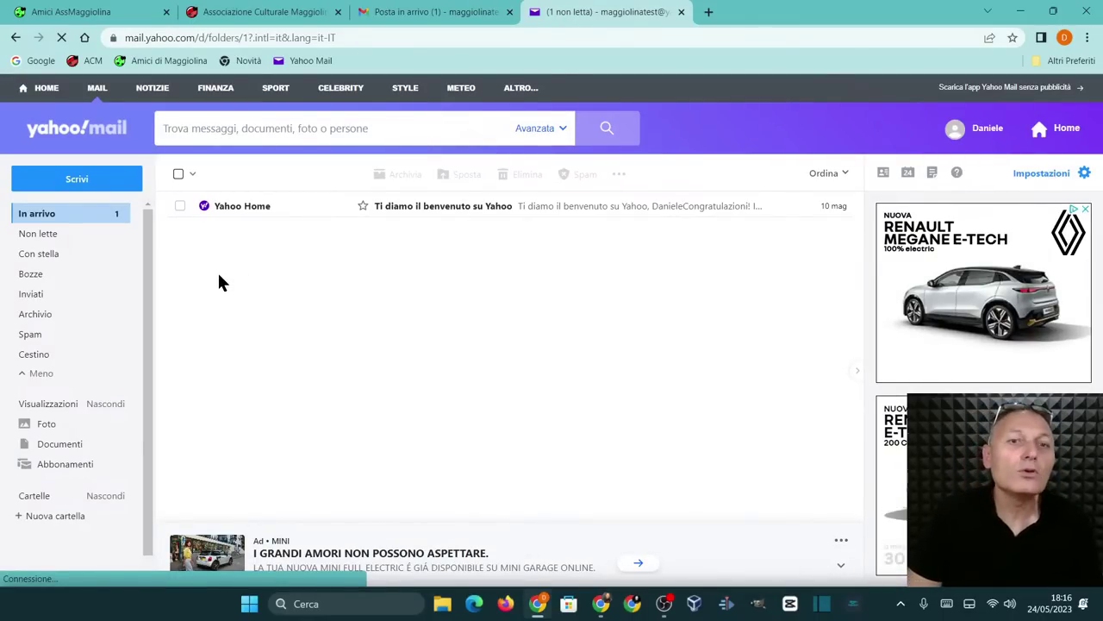
# Start a new Yahoo message and enter the Gmail test account's address as recipient
pyautogui.click(78, 178)
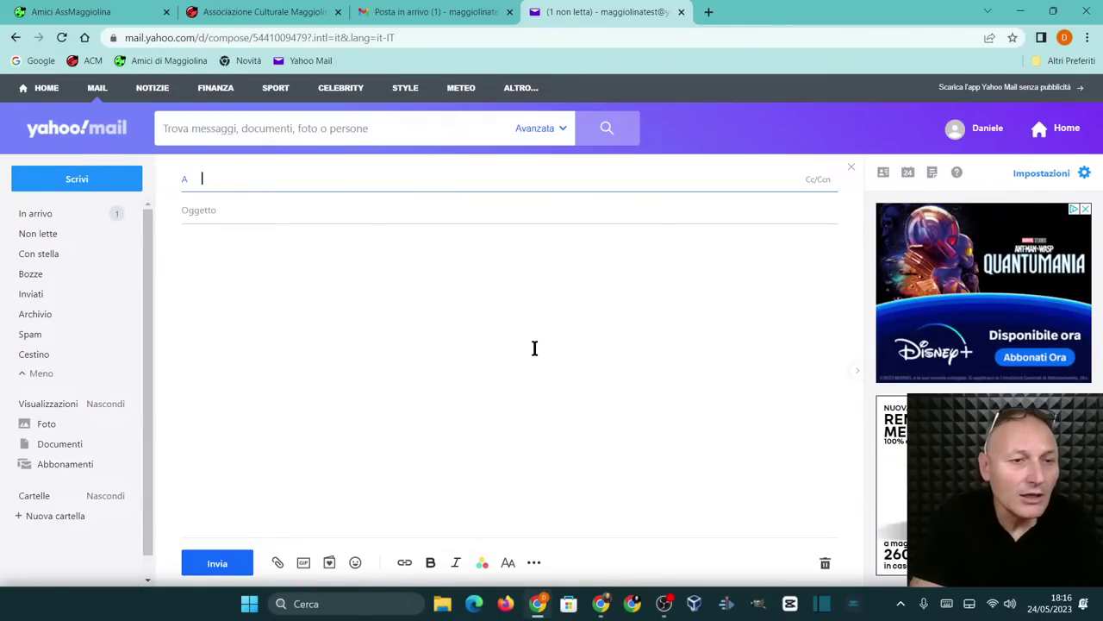
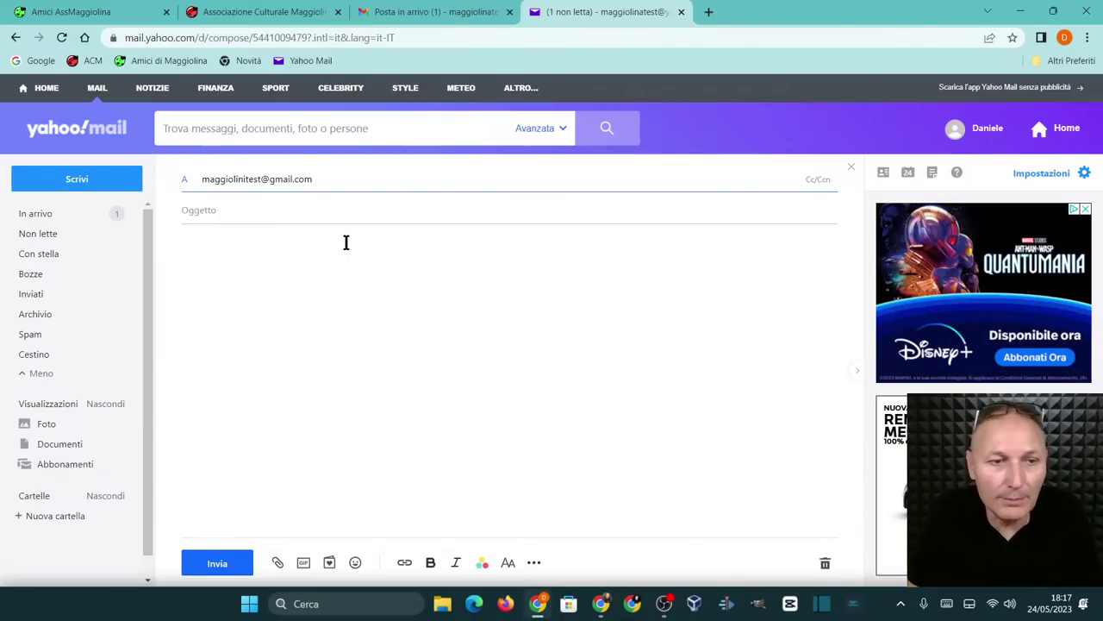
# Add subject 'Richiesta informazioni' and a greeting asking 'qual é il tuo dolce preferito.'
pyautogui.click(332, 217)
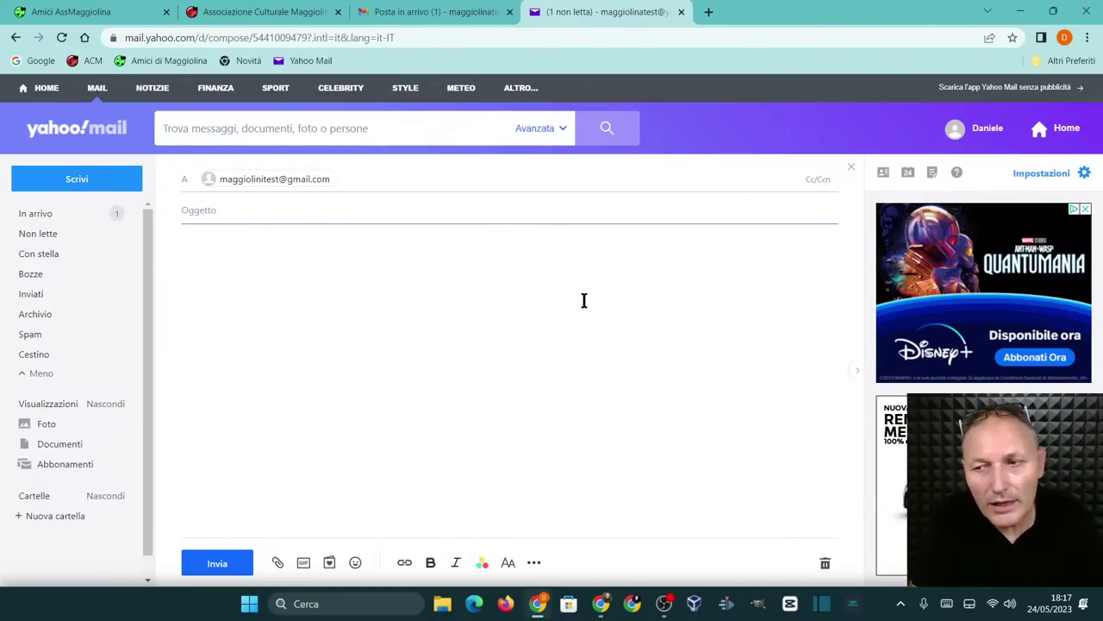
pyautogui.write('Richiesta informazioni')
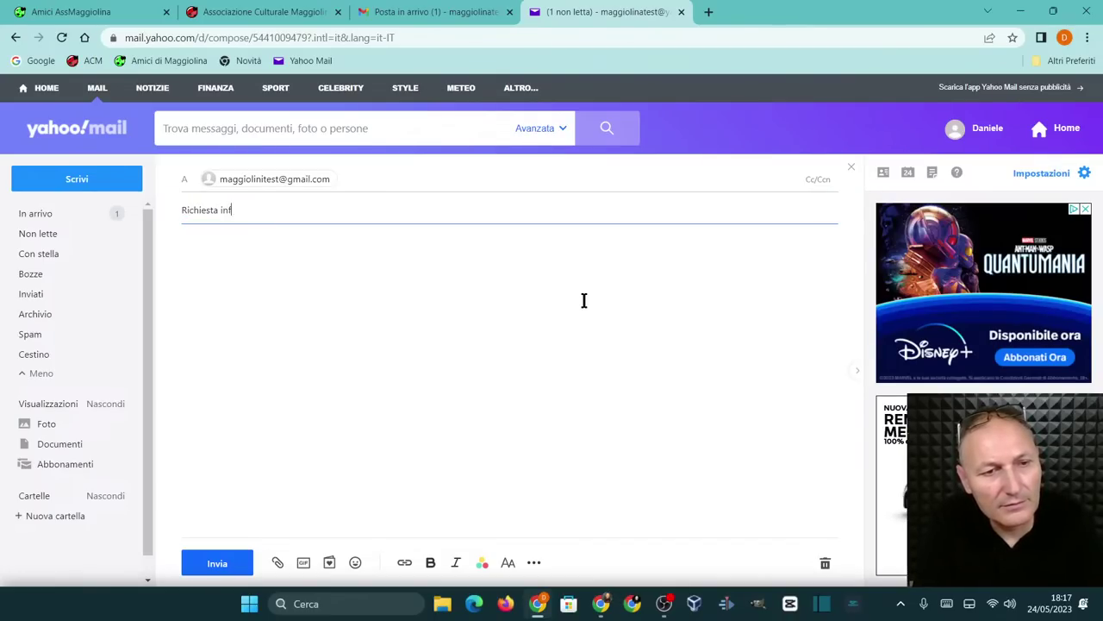
pyautogui.click(260, 286)
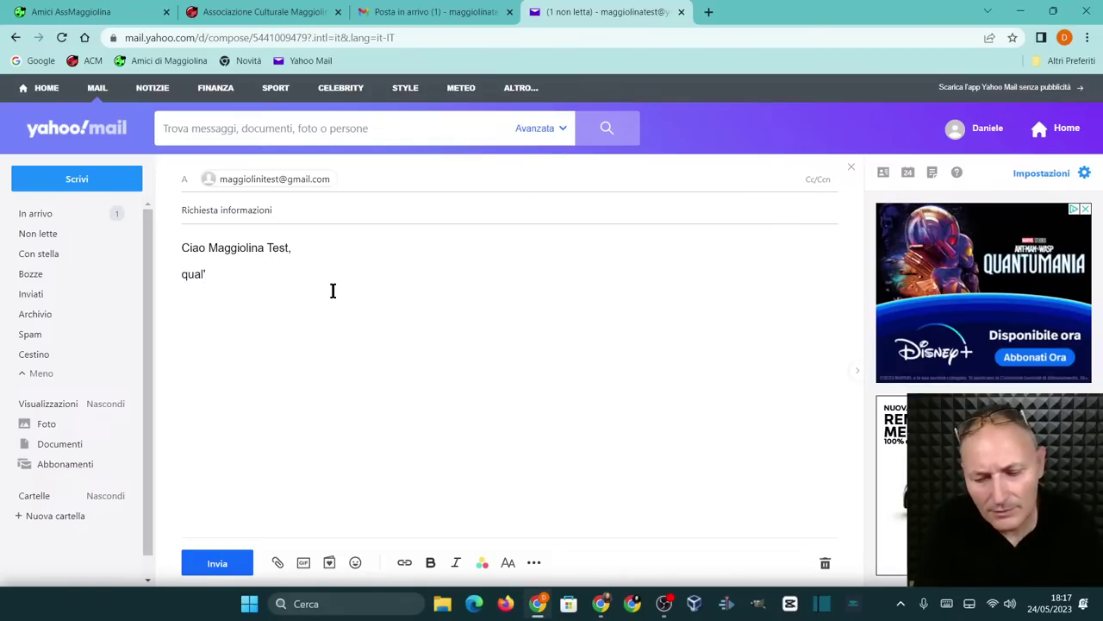
pyautogui.write('il tuo')
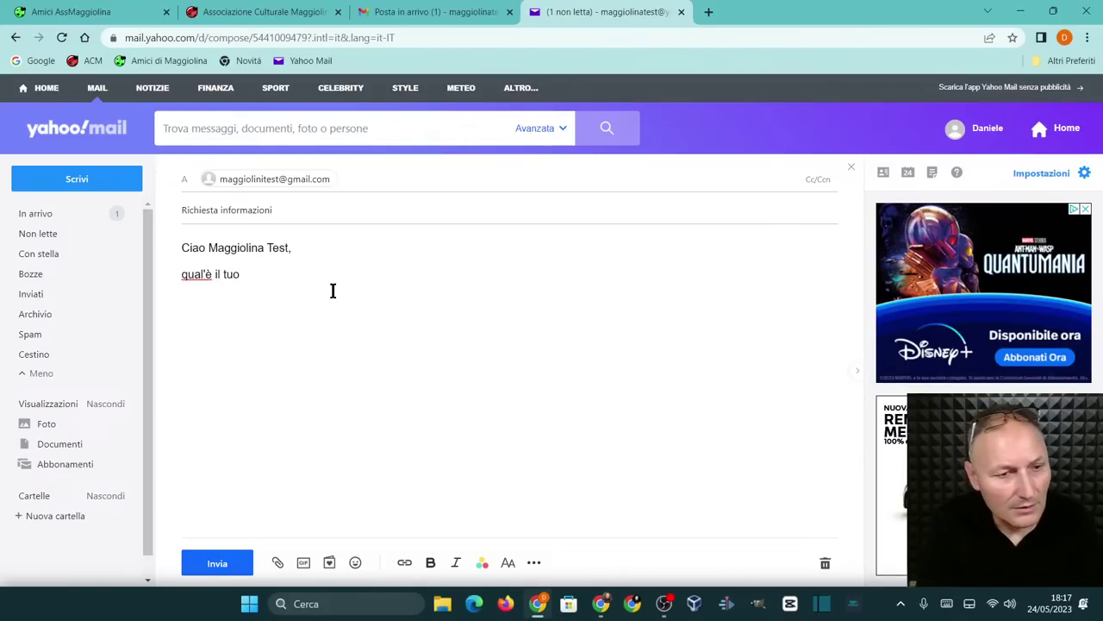
pyautogui.press('BackSpace')
pyautogui.press('BackSpace')
pyautogui.press('BackSpace')
pyautogui.press('BackSpace')
pyautogui.press('BackSpace')
pyautogui.press('BackSpace')
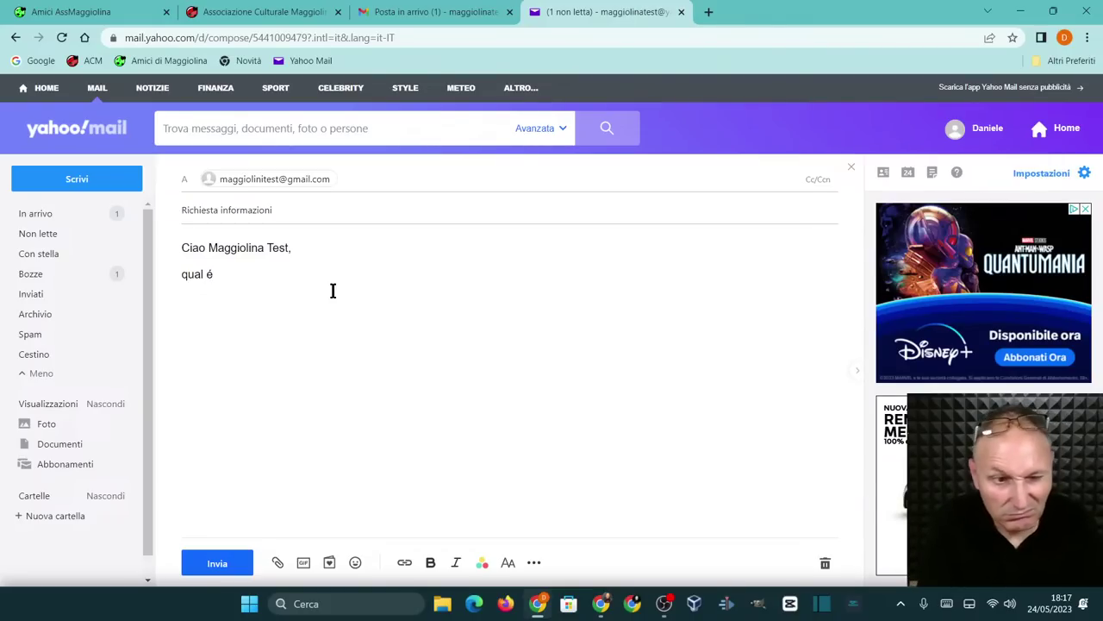
pyautogui.write('uo dolce pre')
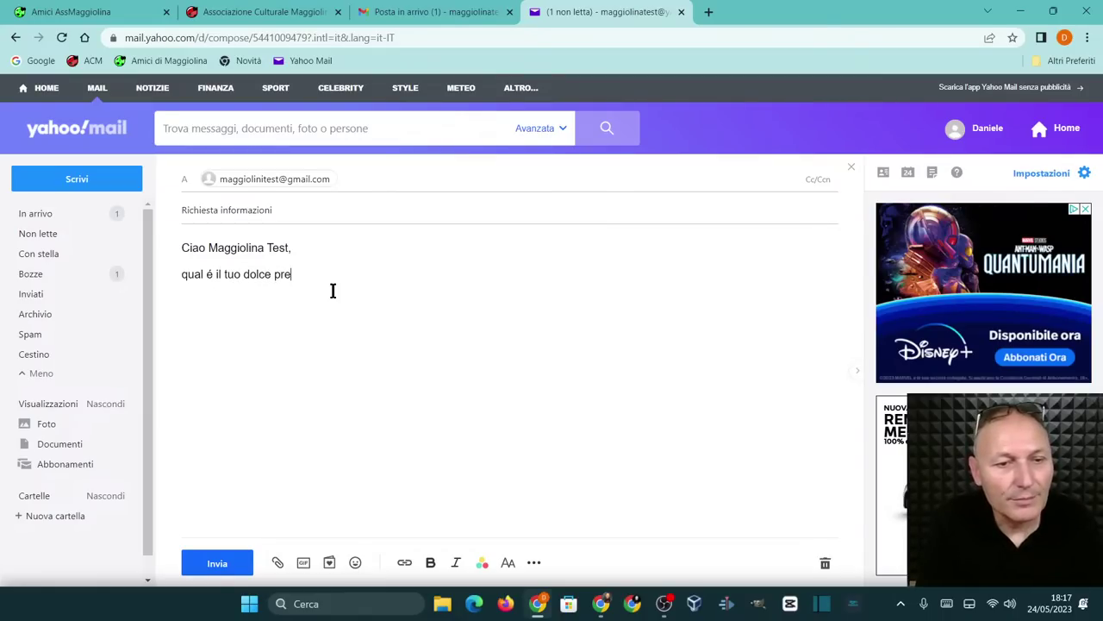
pyautogui.write('ferito')
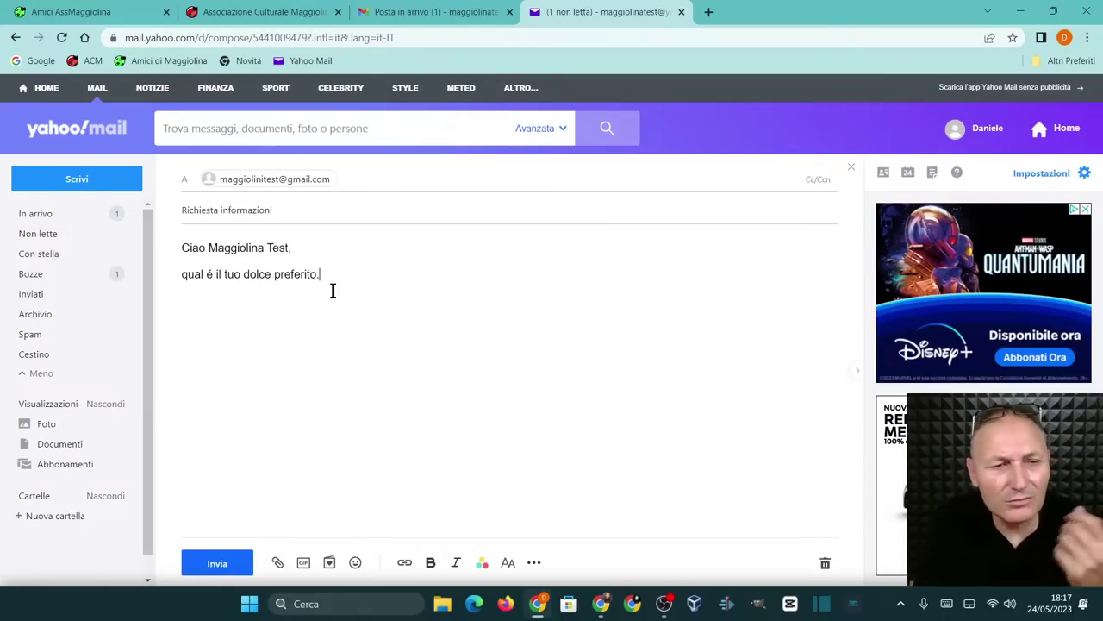
pyautogui.write('.')
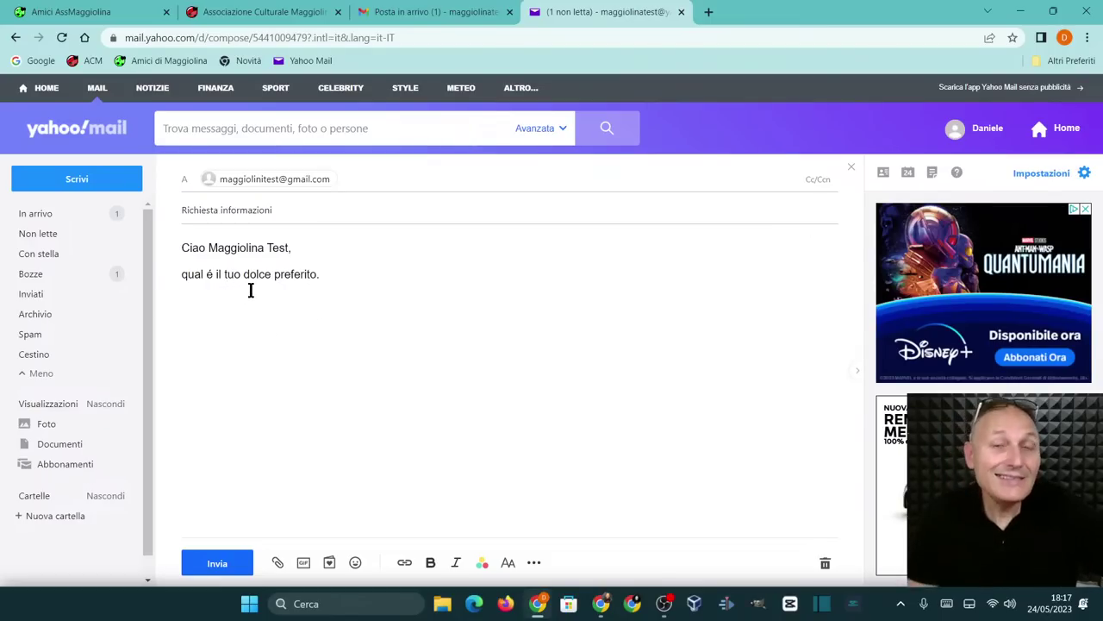
# Google 'come si scrive quale è' in a new tab to check spelling, then close it
pyautogui.click(707, 13)
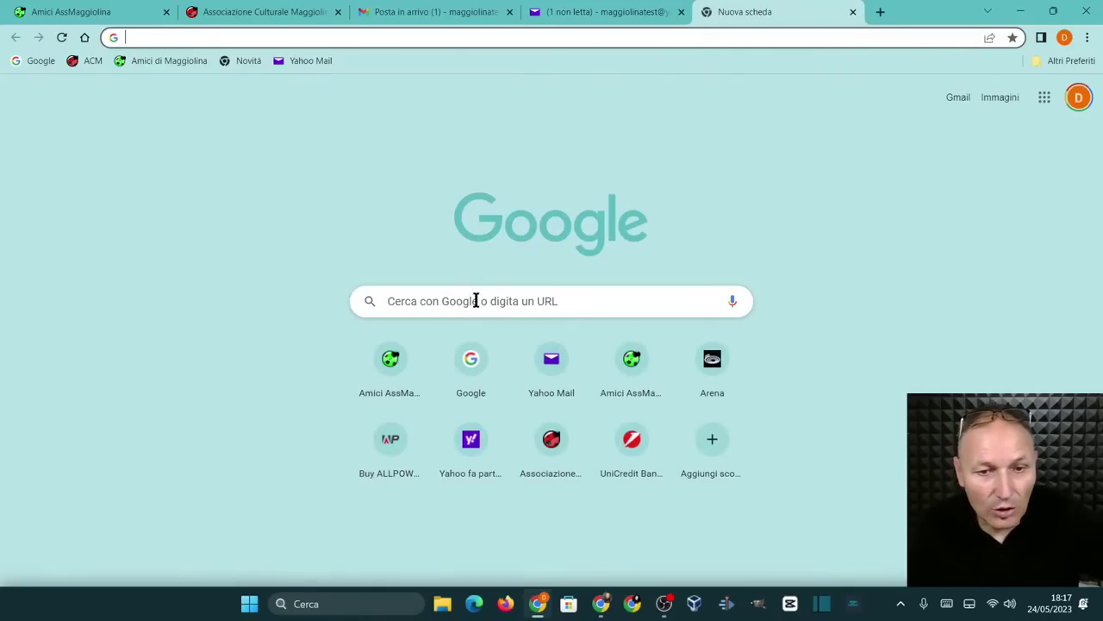
pyautogui.click(475, 300)
pyautogui.write('come si')
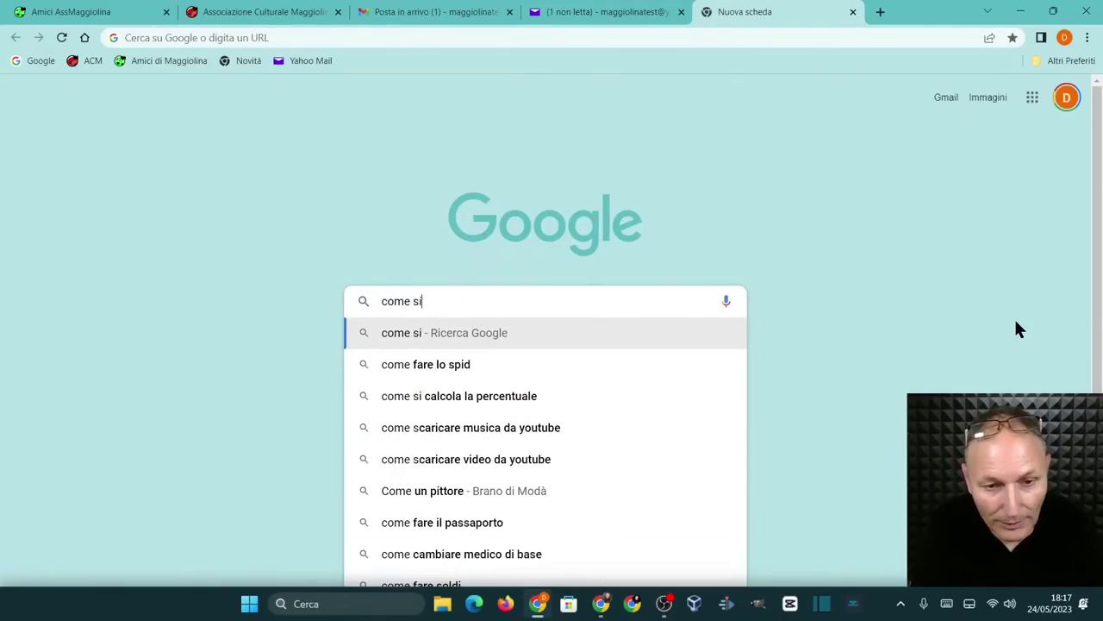
pyautogui.write(' scrive quale')
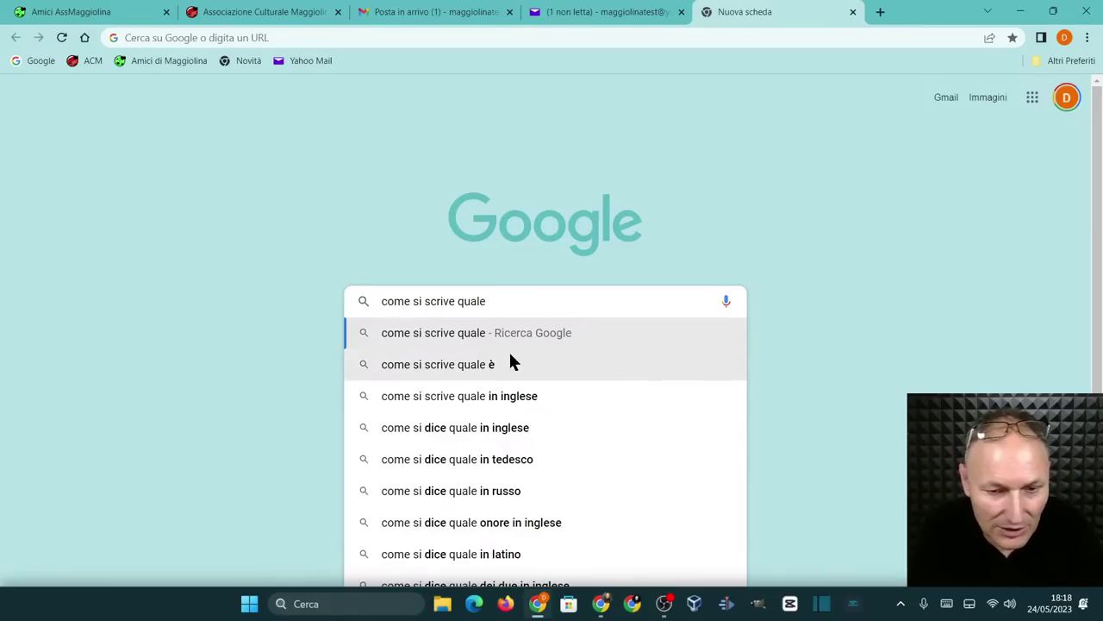
pyautogui.click(455, 363)
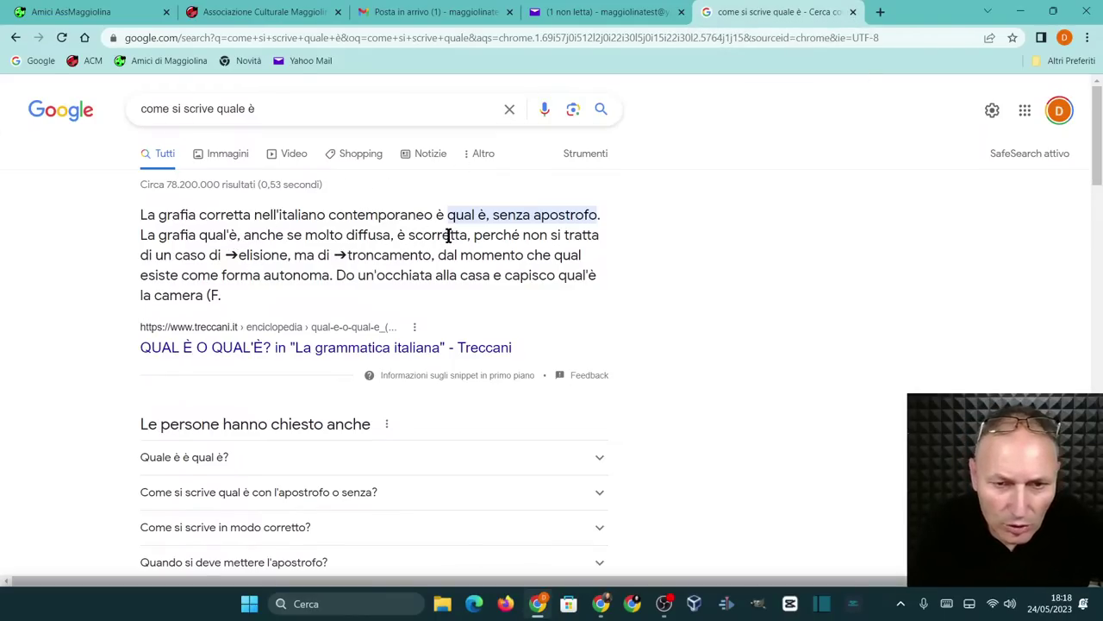
pyautogui.click(853, 12)
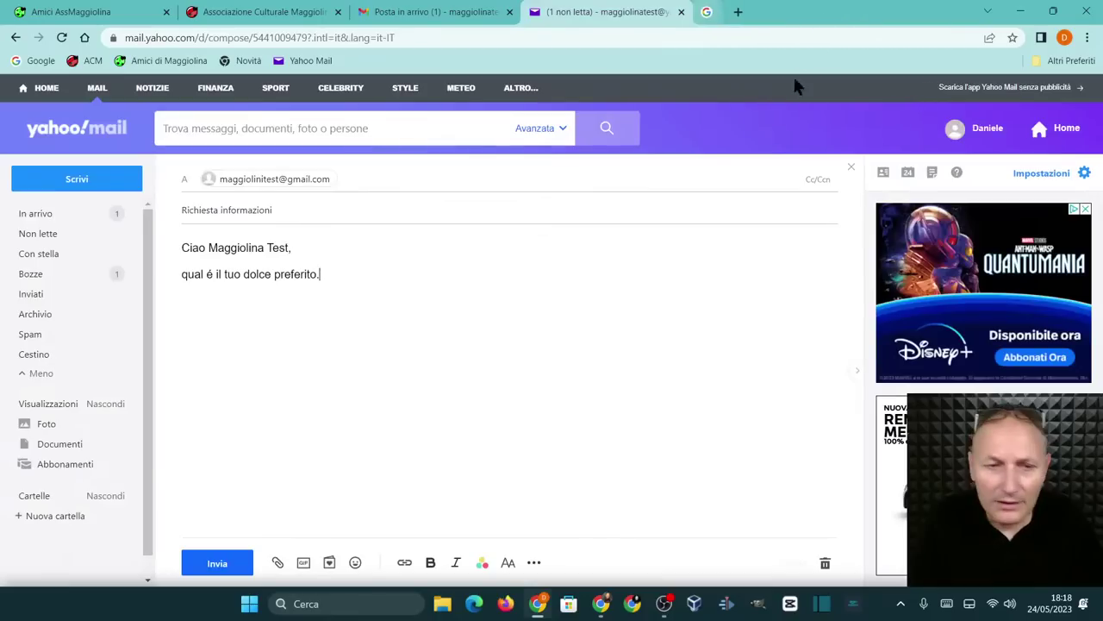
# Fix 'qual é' to 'qual è', add a sign-off line, and send the message
pyautogui.doubleClick(211, 274)
pyautogui.press('BackSpace')
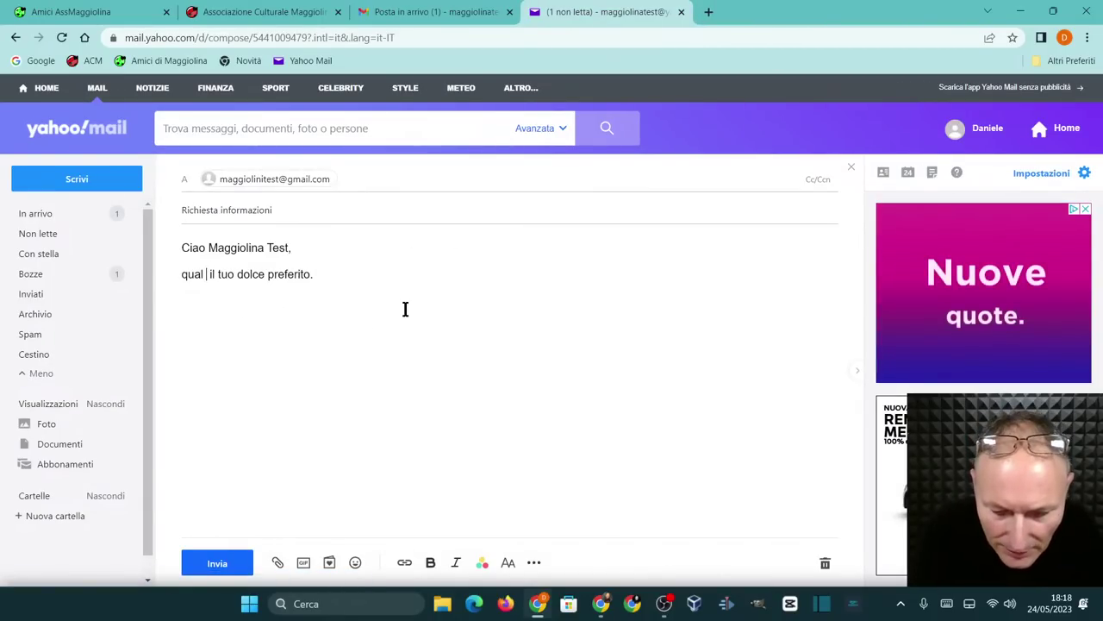
pyautogui.write('è')
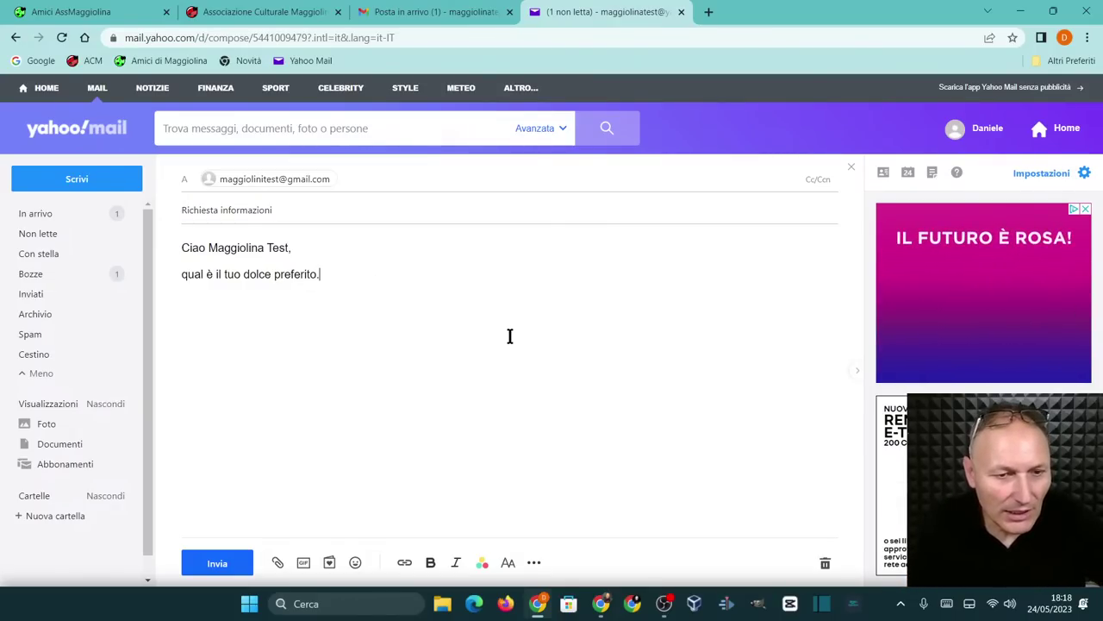
pyautogui.press('Return')
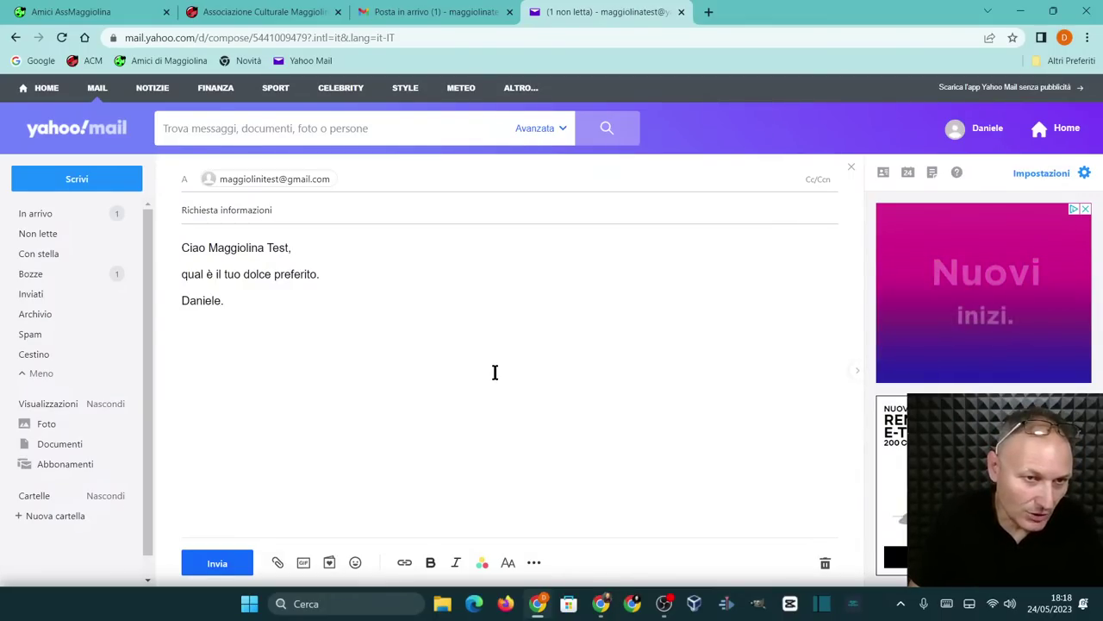
pyautogui.click(216, 564)
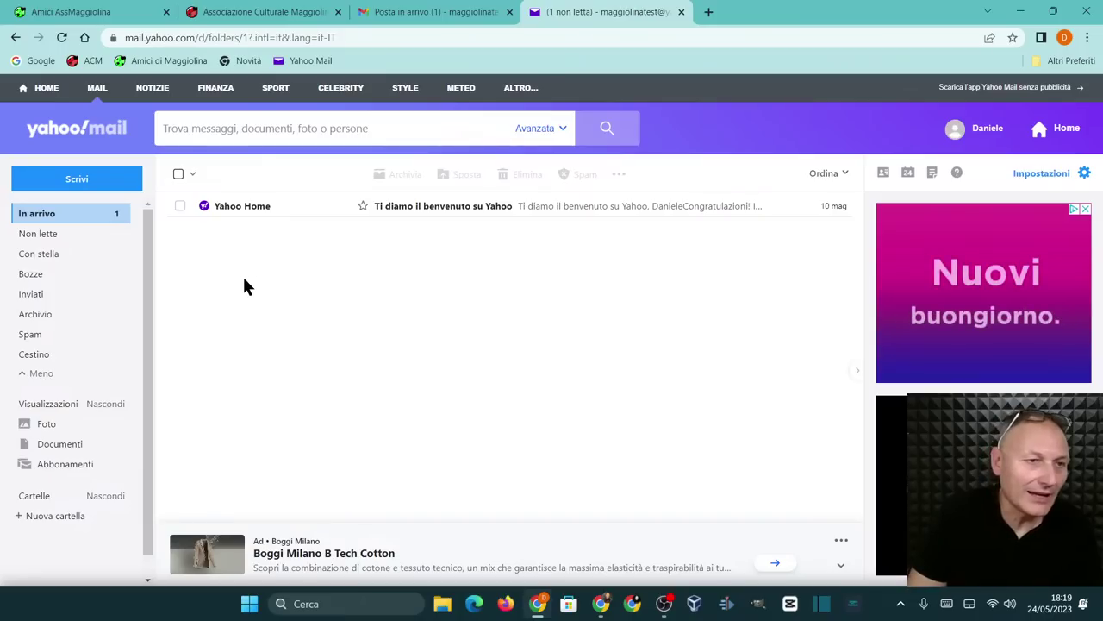
# Start another message with Scrivi to get an empty compose form
pyautogui.click(65, 178)
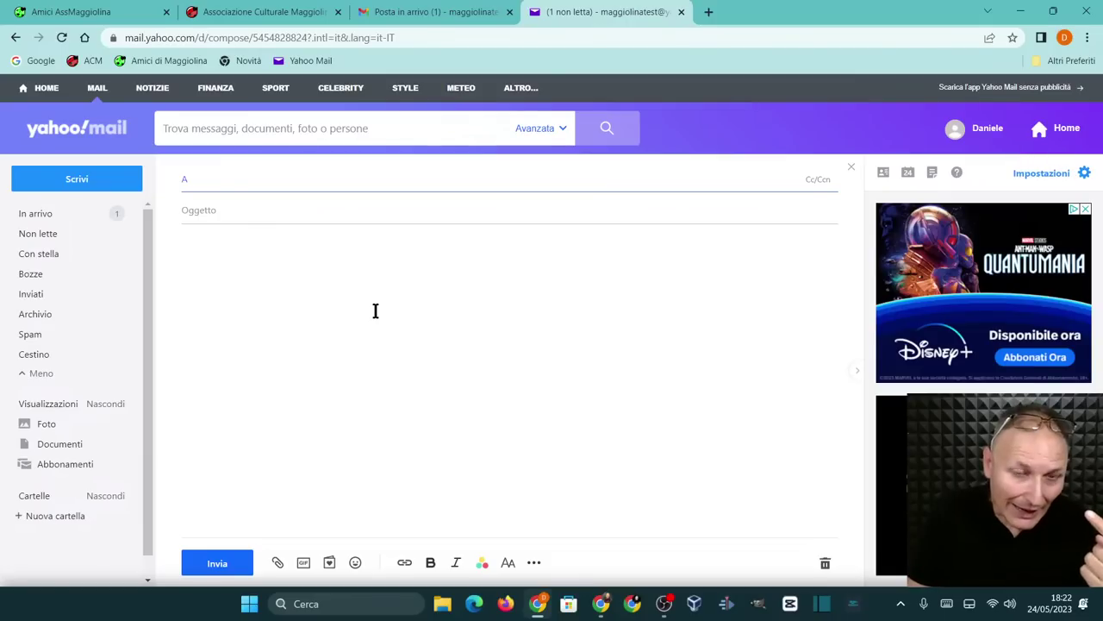
# Show the Allega file choices: Google Drive, Dropbox, recent e-mails or computer
pyautogui.click(278, 563)
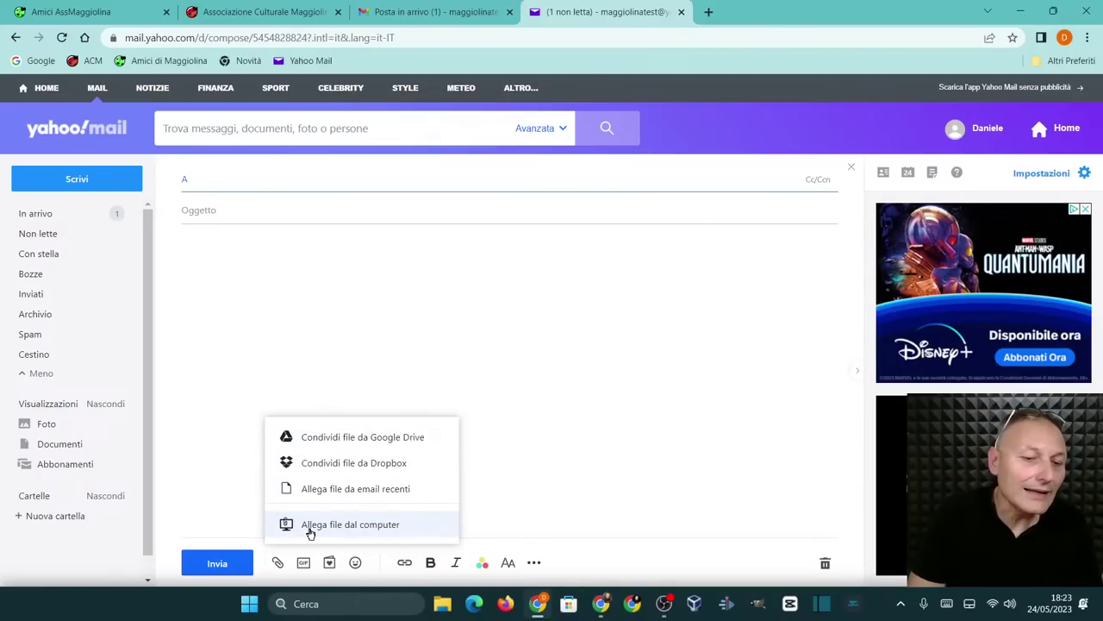
# Choose 'Allega file dal computer' to bring up the computer's file picker
pyautogui.click(311, 527)
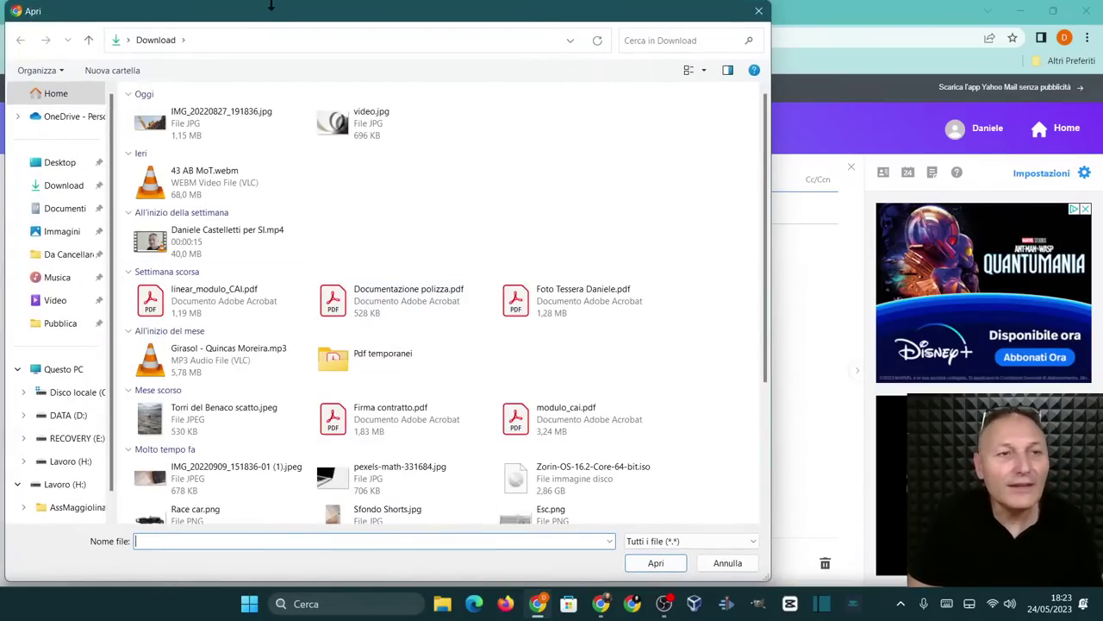
# Reposition the file window, open the Immagini folder, and enlarge the window
pyautogui.moveTo(270, 14); pyautogui.dragTo(511, 13)
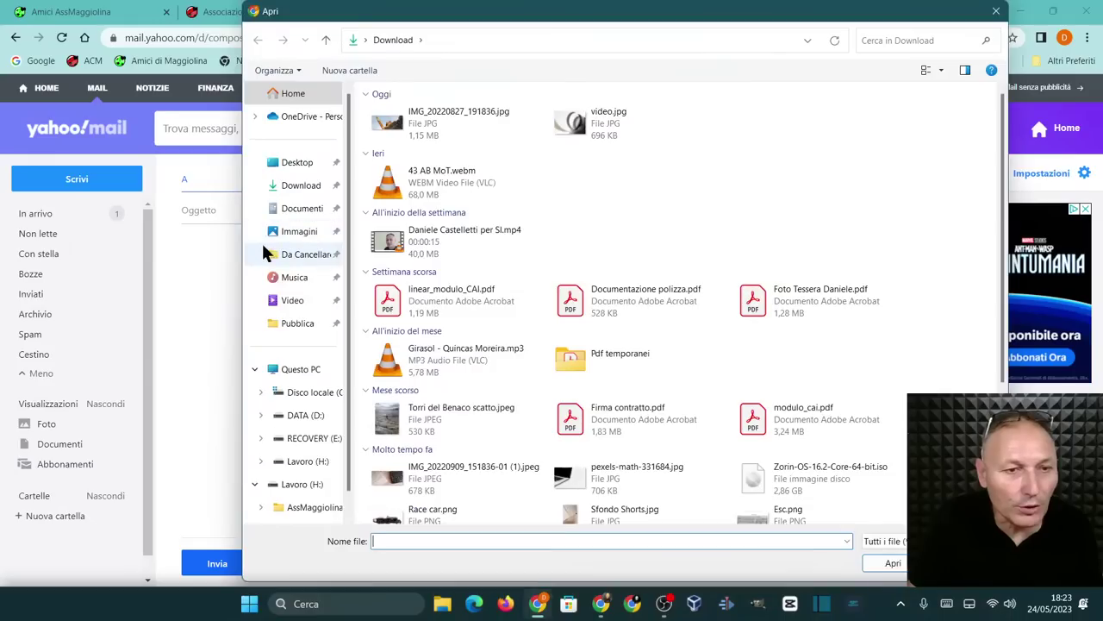
pyautogui.moveTo(244, 9); pyautogui.dragTo(457, 219)
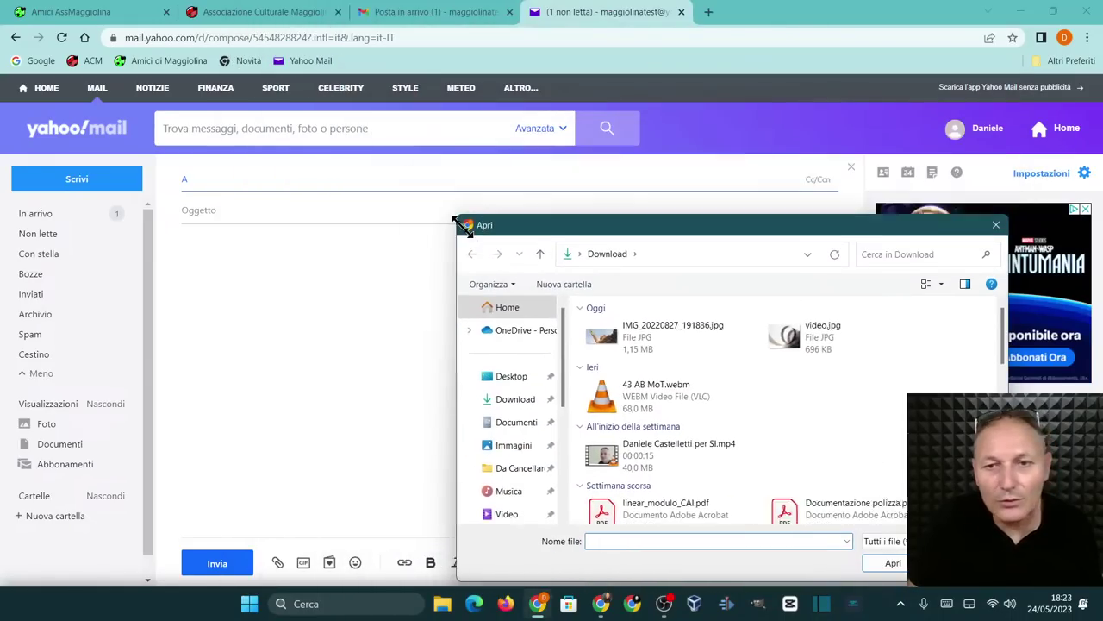
pyautogui.moveTo(596, 241); pyautogui.dragTo(236, 121)
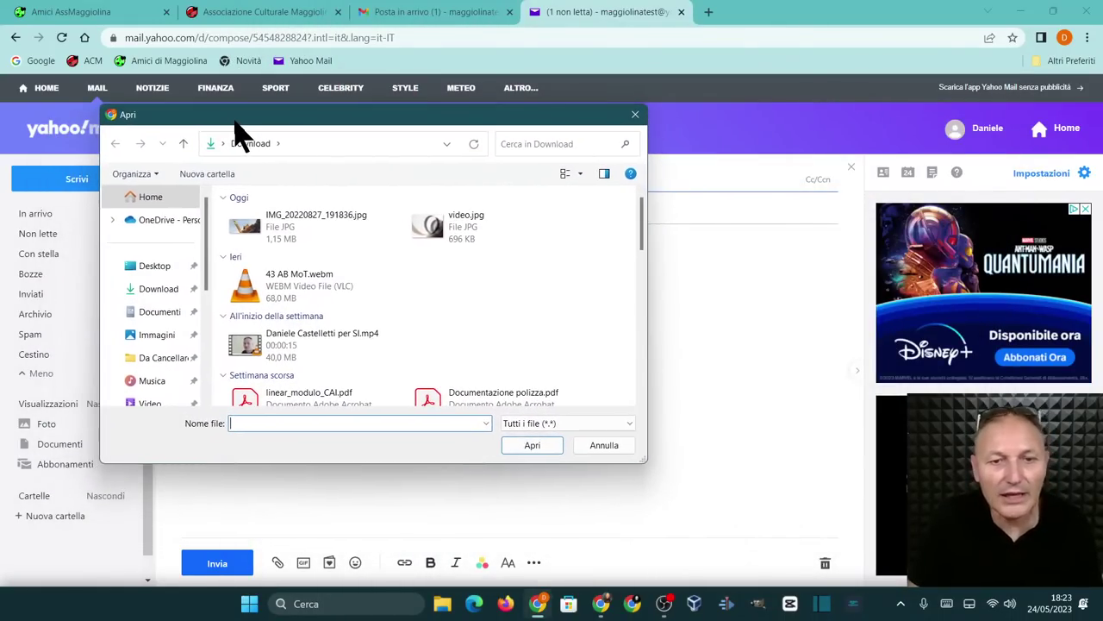
pyautogui.scroll(-5, 496, 349)
pyautogui.scroll(5, 485, 353)
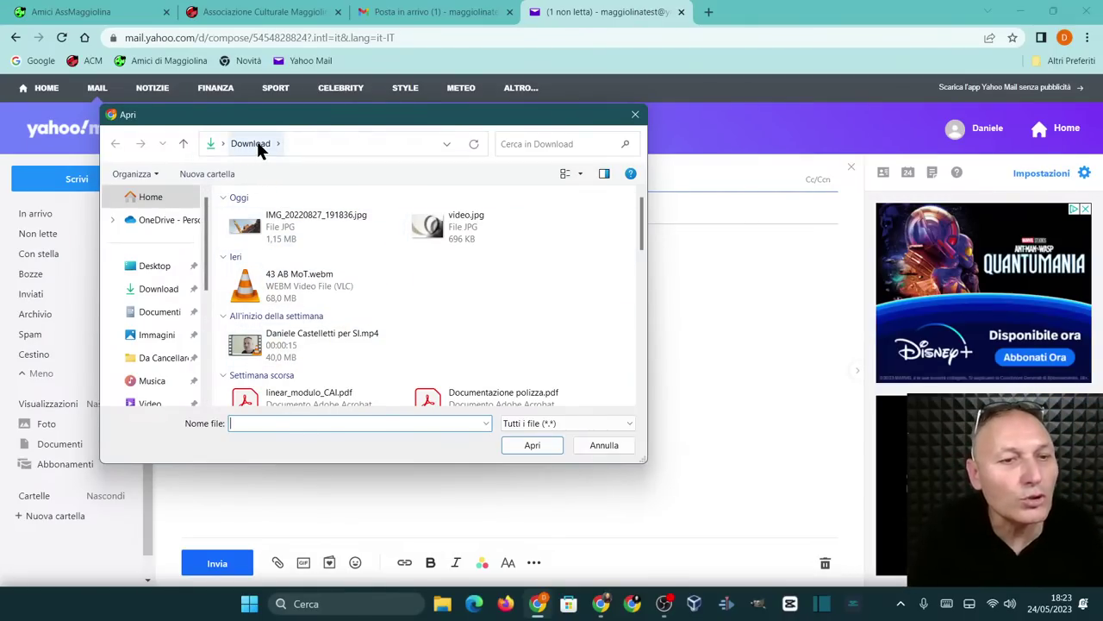
pyautogui.click(152, 336)
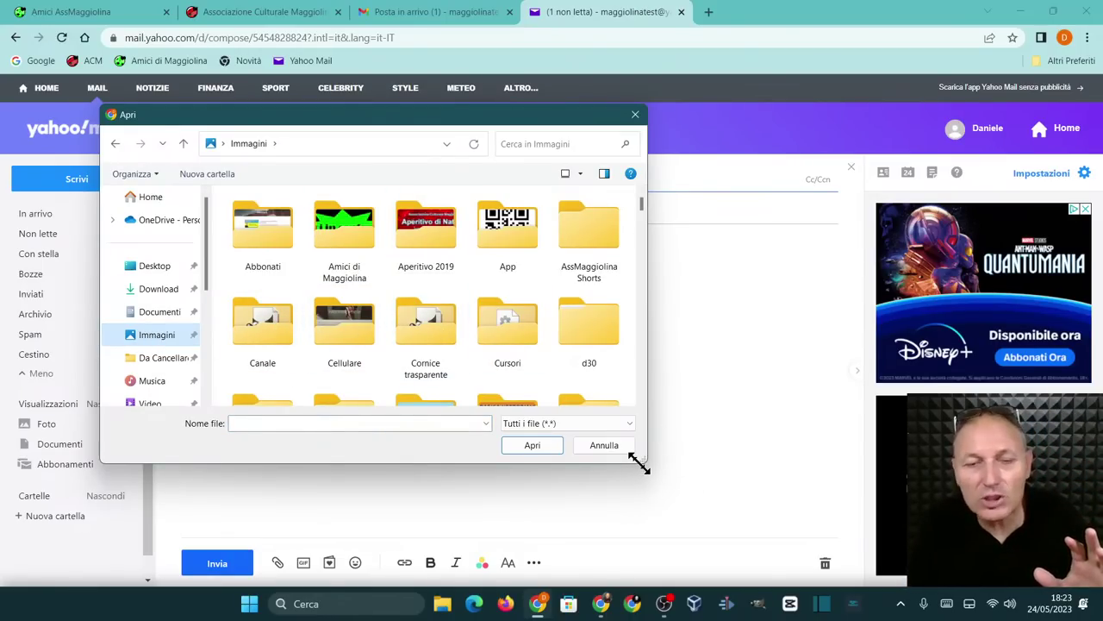
pyautogui.moveTo(643, 463); pyautogui.dragTo(738, 527)
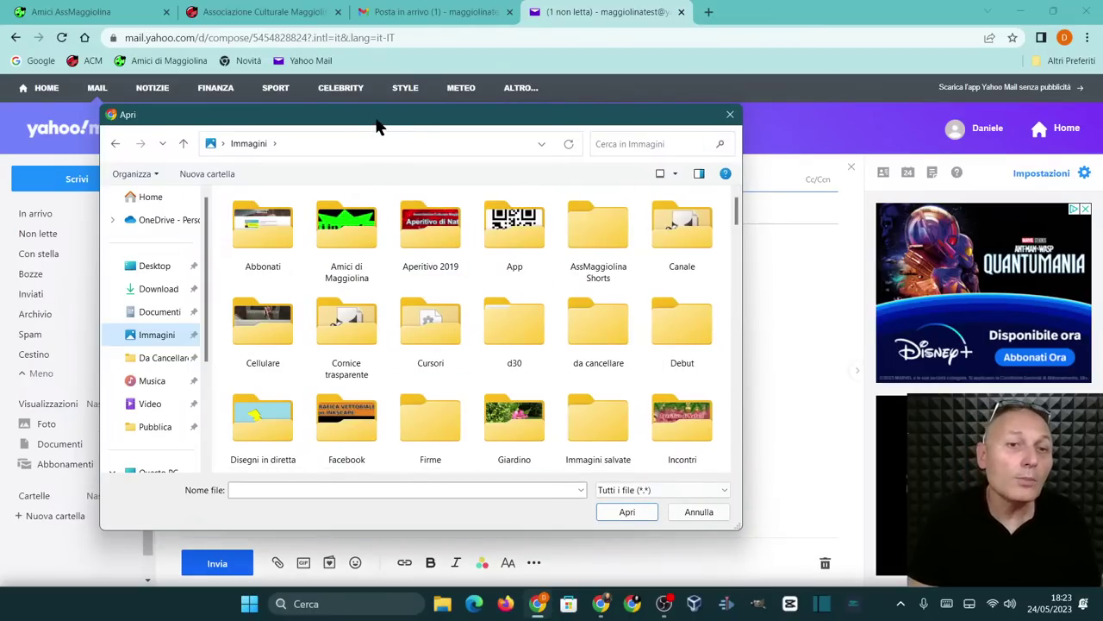
pyautogui.moveTo(377, 125); pyautogui.dragTo(384, 104)
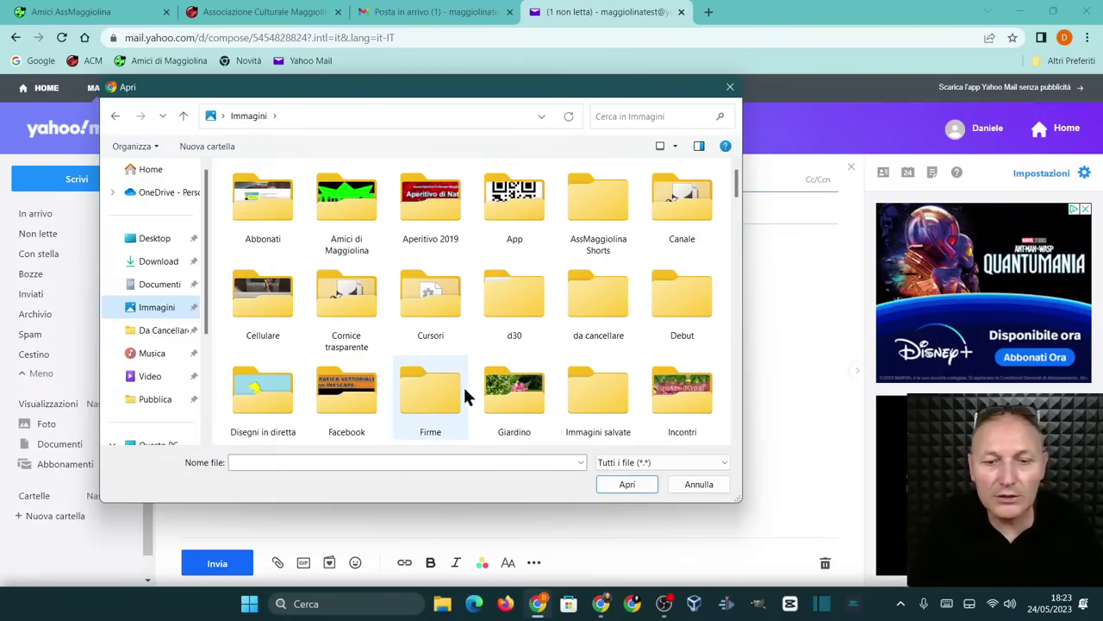
# Open the Giardino folder and select the pink flower photo IMG_0115.JPG
pyautogui.doubleClick(512, 392)
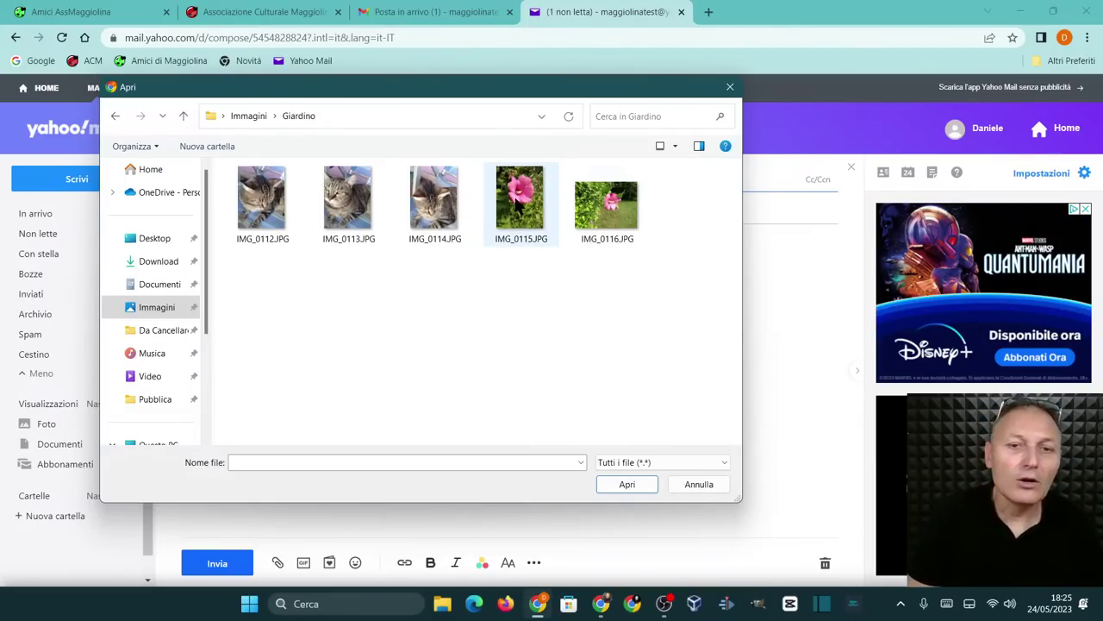
pyautogui.click(520, 205)
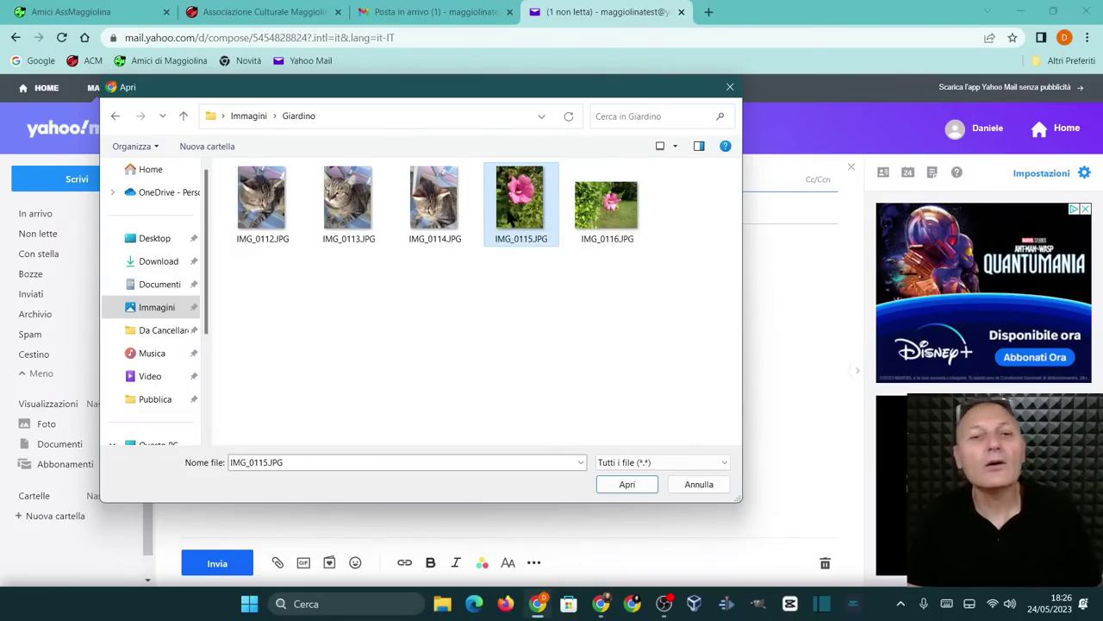
# Attach IMG_0115.JPG, attempt sending, and get the missing-recipient warning
pyautogui.click(627, 485)
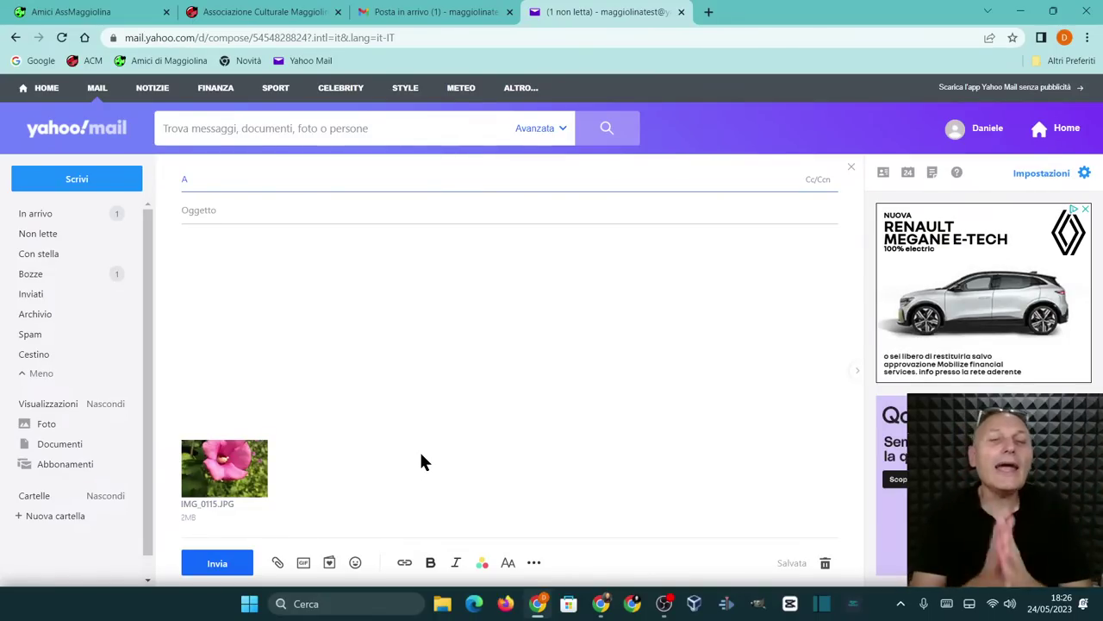
pyautogui.click(230, 566)
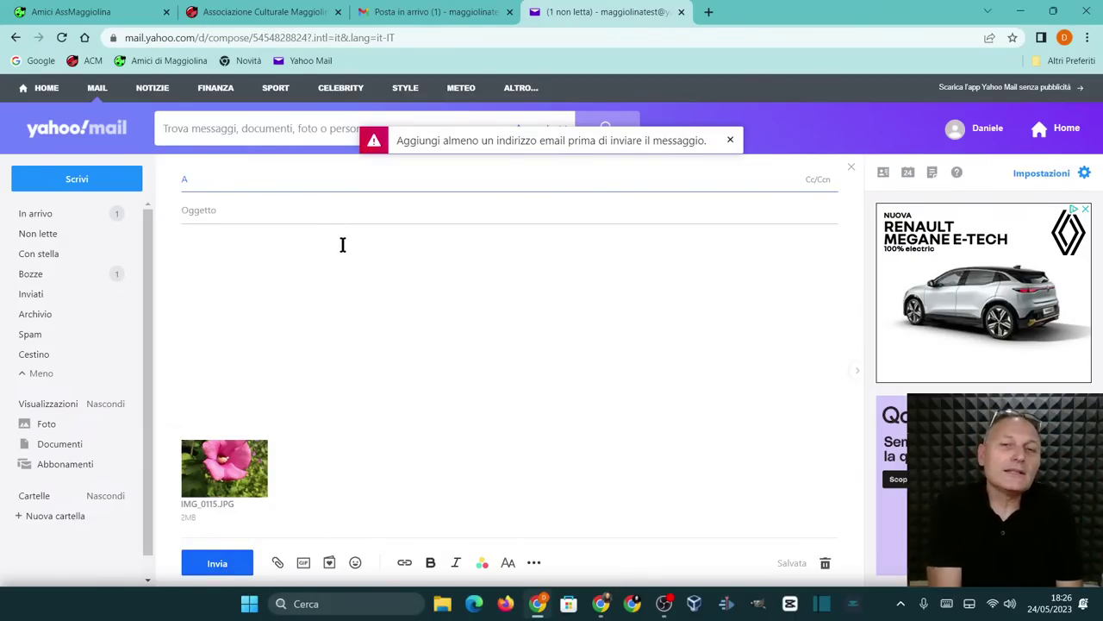
pyautogui.click(243, 215)
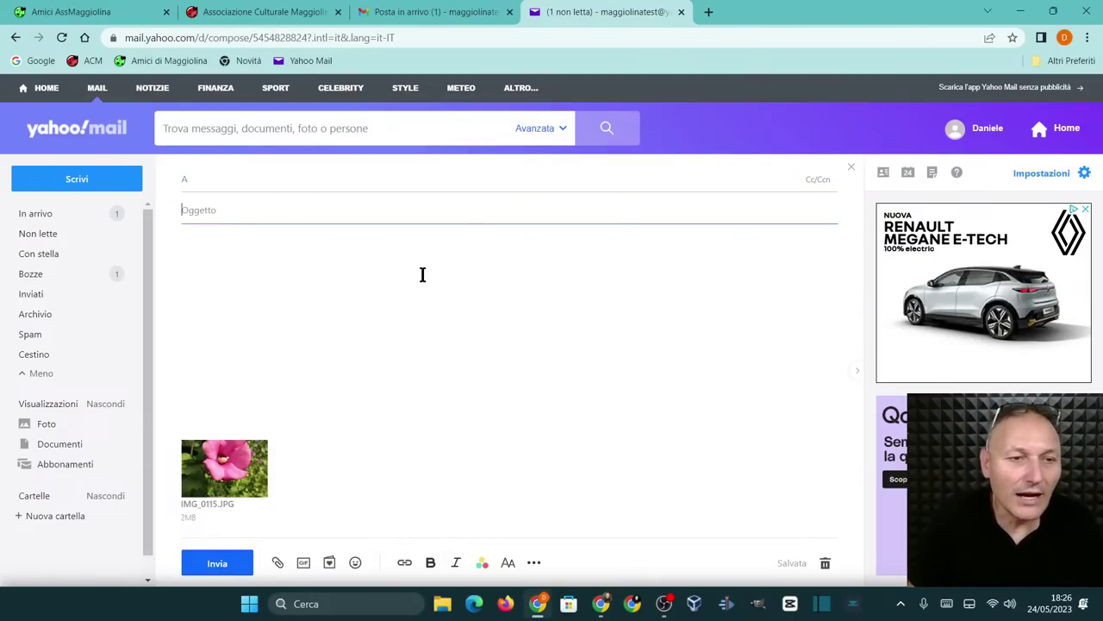
# Complete the body sentence ending 'l'ultimo fiore del mio giardino (quando ne avevo uno).' and start a new line
pyautogui.write('Ti mando un fiore')
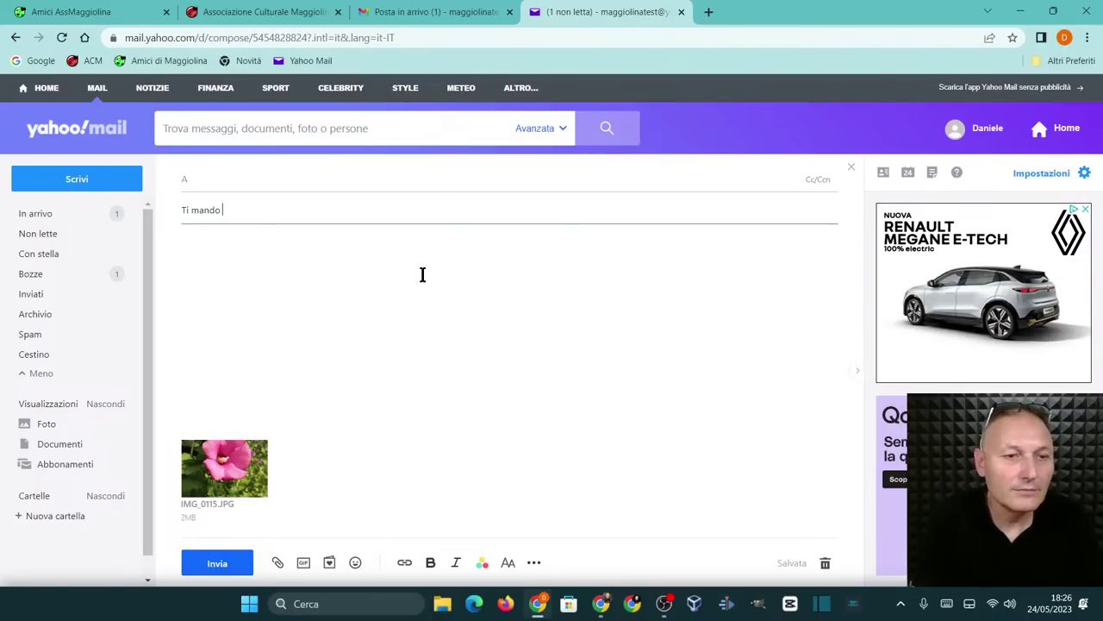
pyautogui.click(310, 286)
pyautogui.write('Coia')
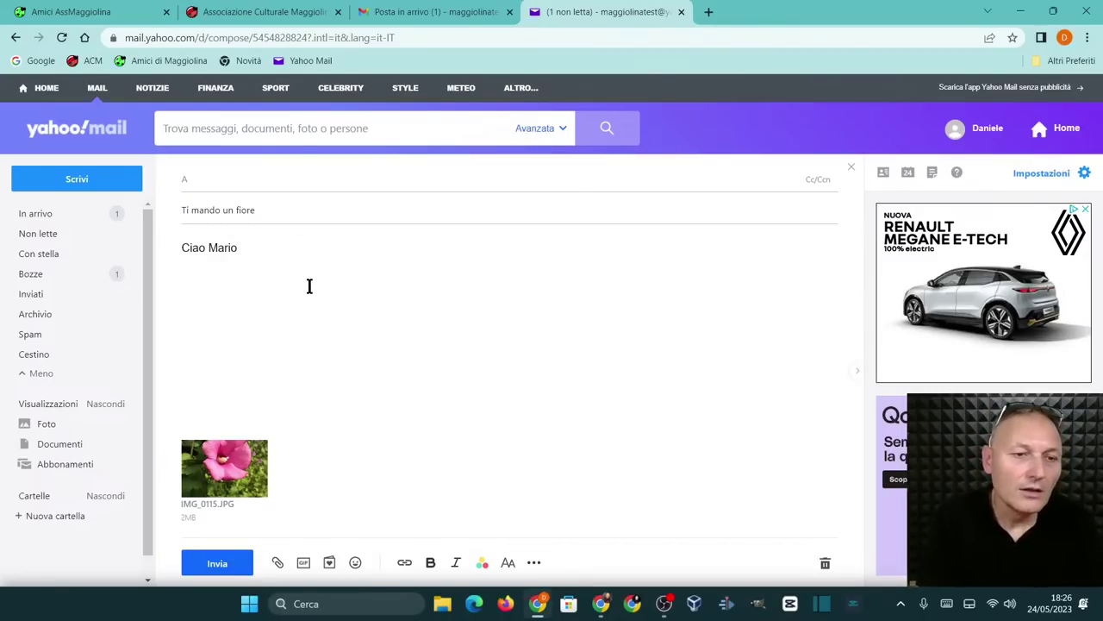
pyautogui.write('mando una foto del')
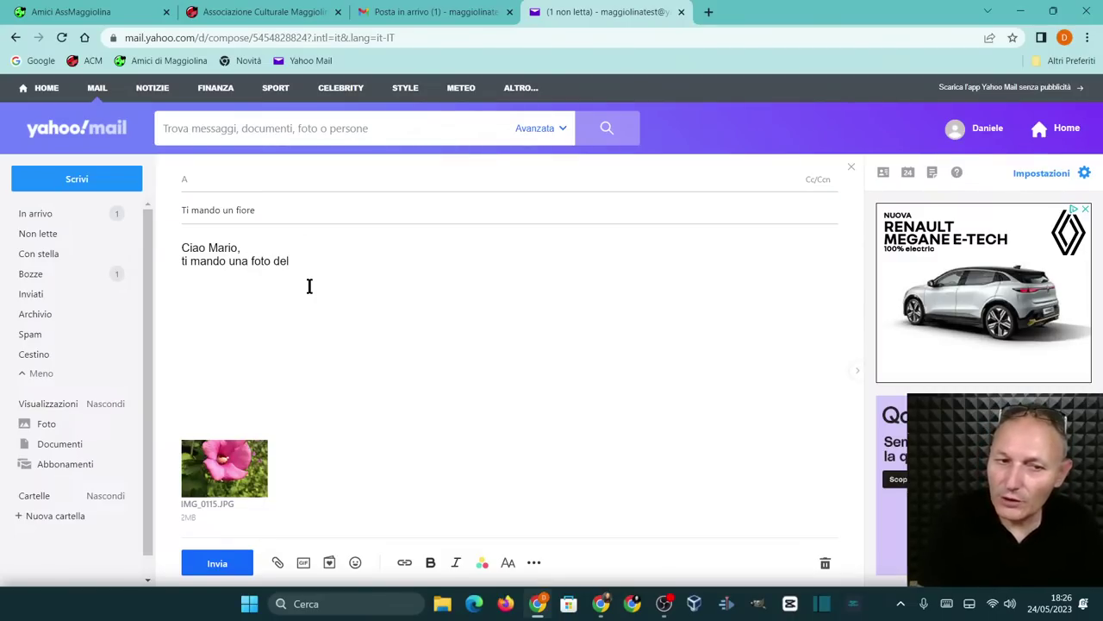
pyautogui.press('BackSpace')
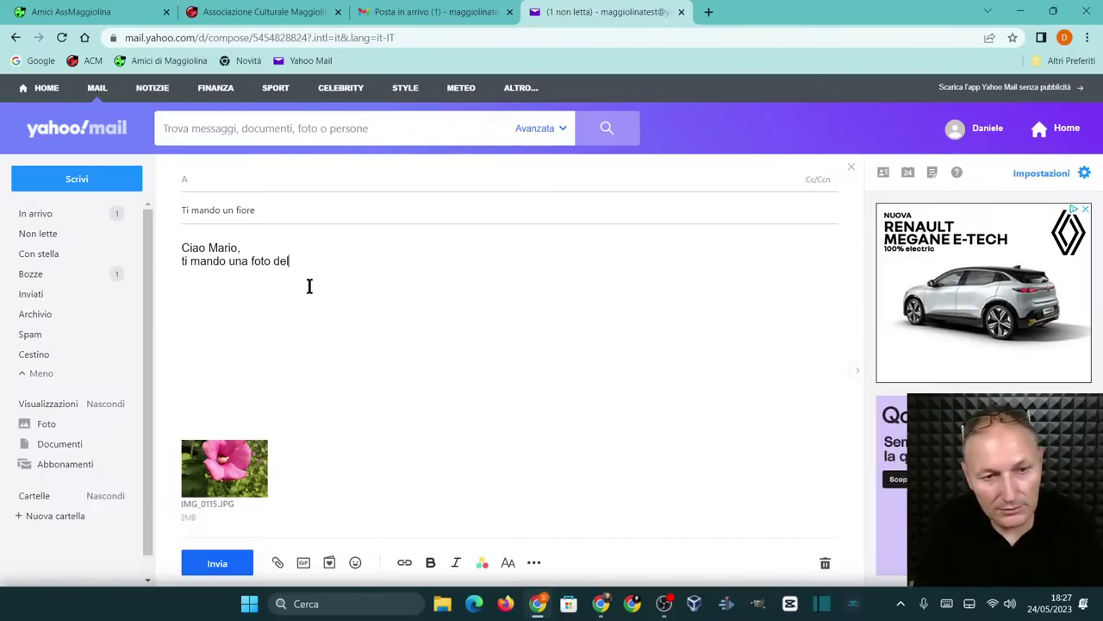
pyautogui.write("l'ult")
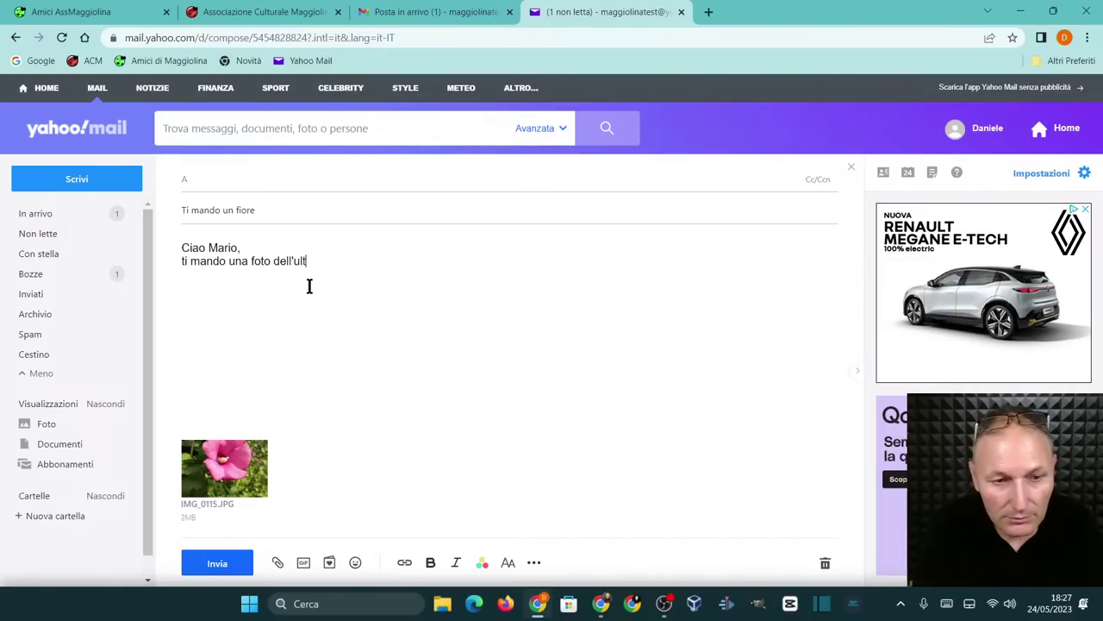
pyautogui.write('imo fiore d')
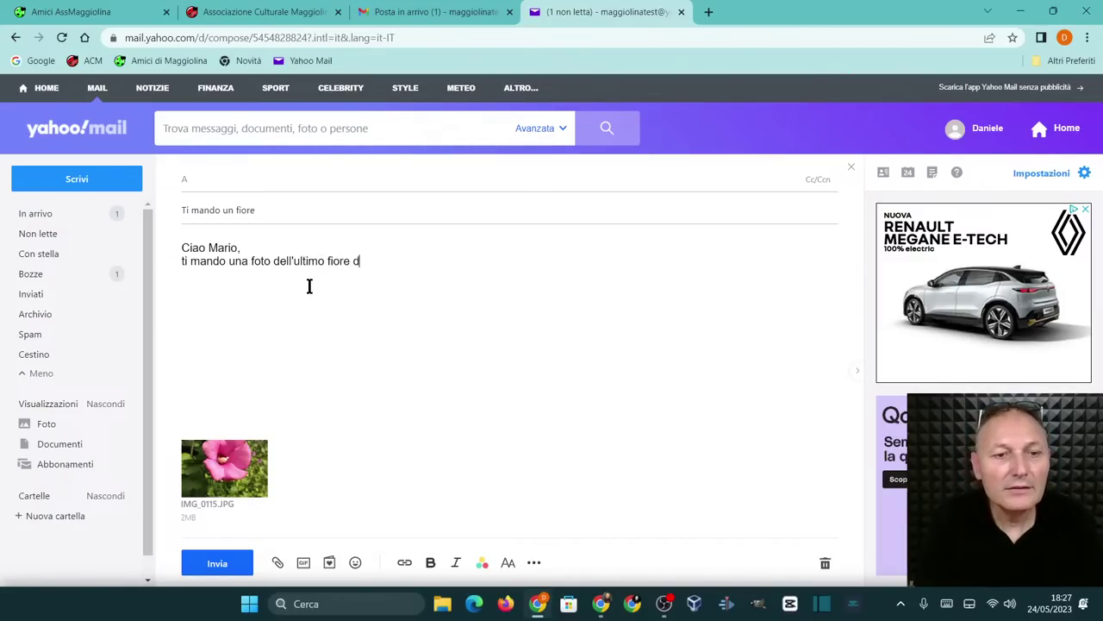
pyautogui.write('el mio giardino')
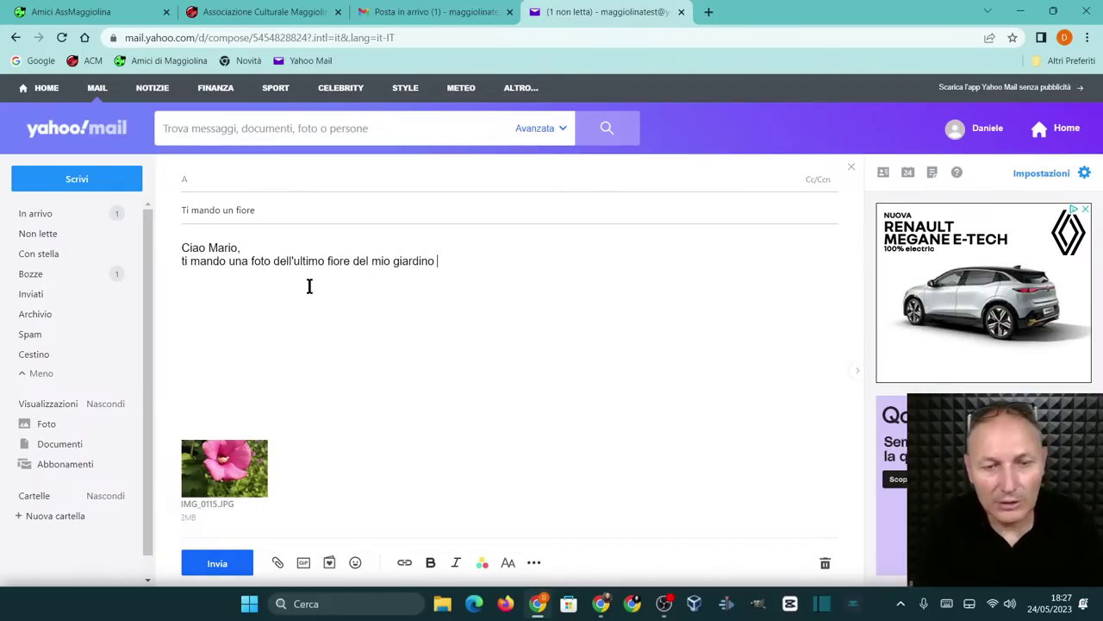
pyautogui.write(' (qua')
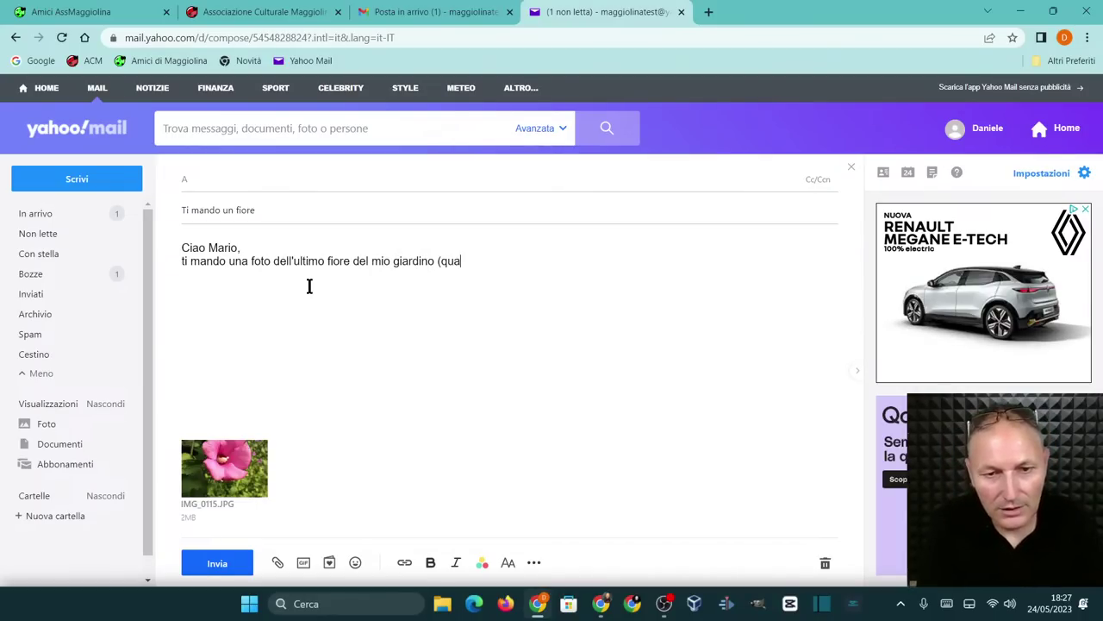
pyautogui.write('ndo n')
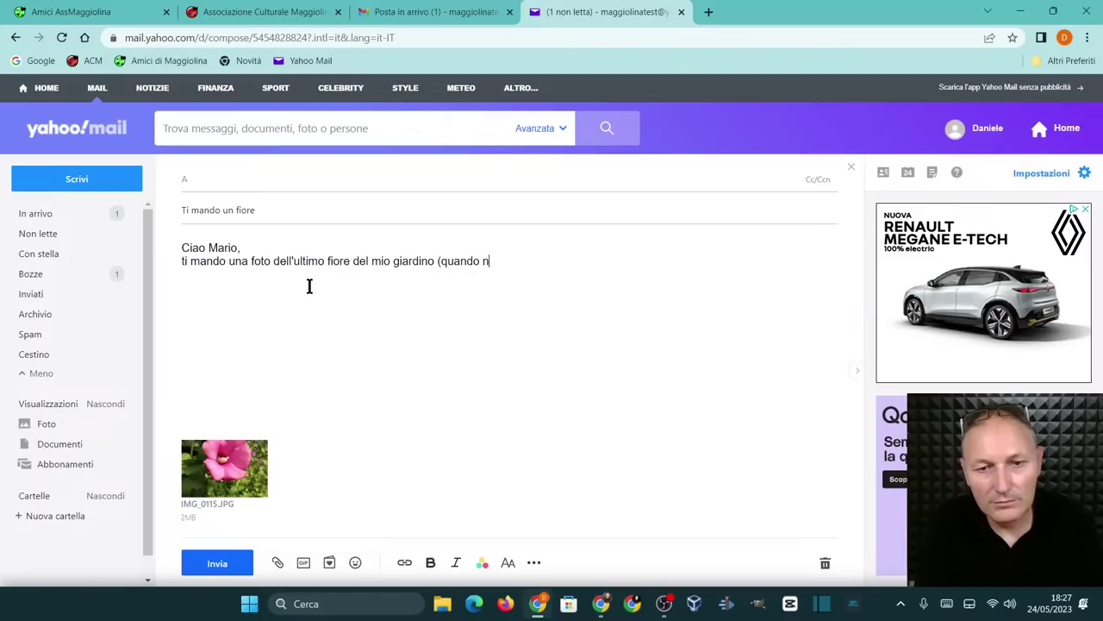
pyautogui.write('e avevo uno')
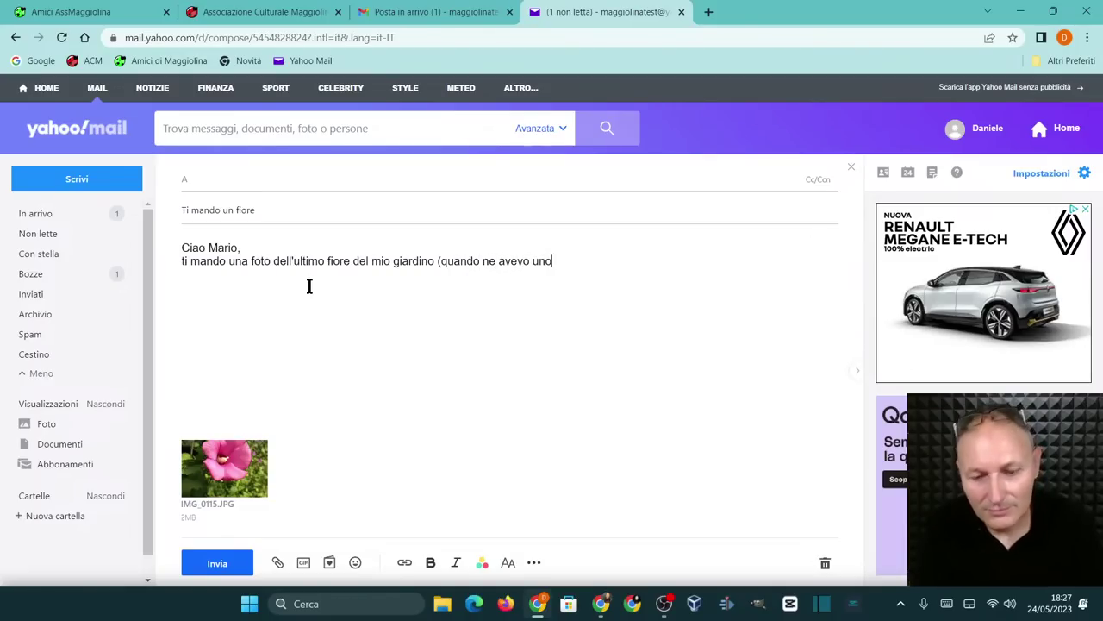
pyautogui.write(').')
pyautogui.press('Return')
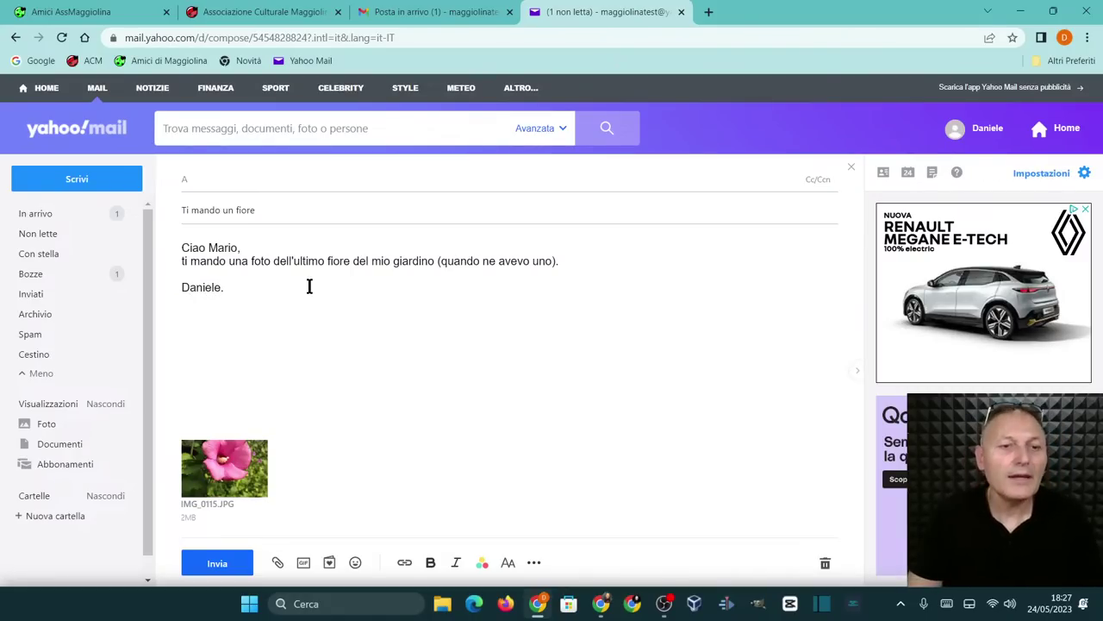
# Add the Gmail test address as recipient after the missing-address error and send 'Ti mando un fiore'
pyautogui.click(219, 564)
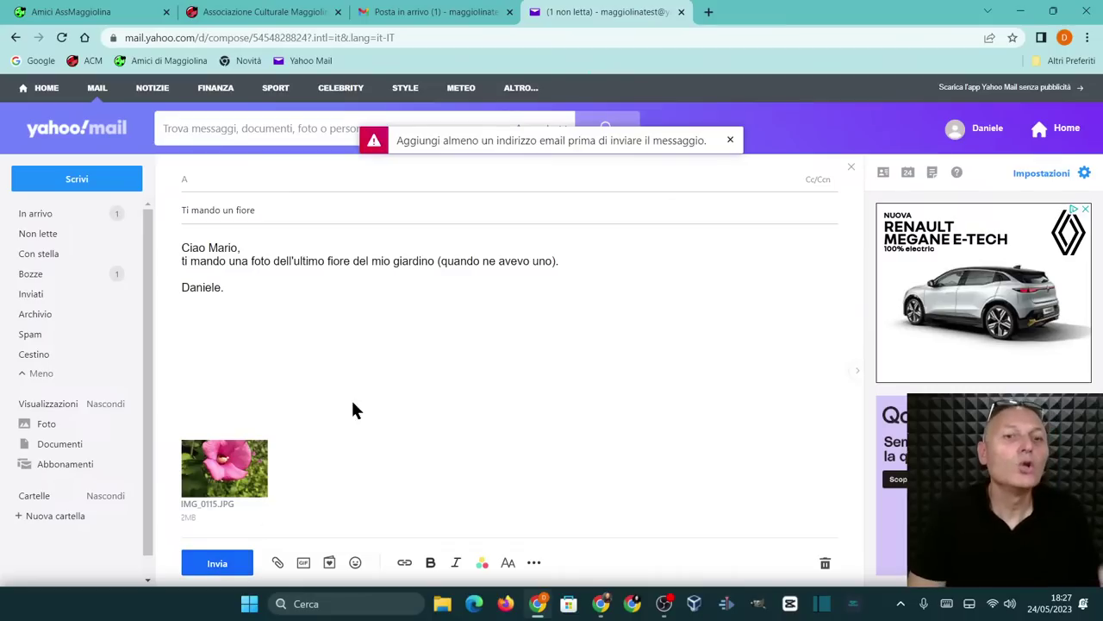
pyautogui.click(278, 179)
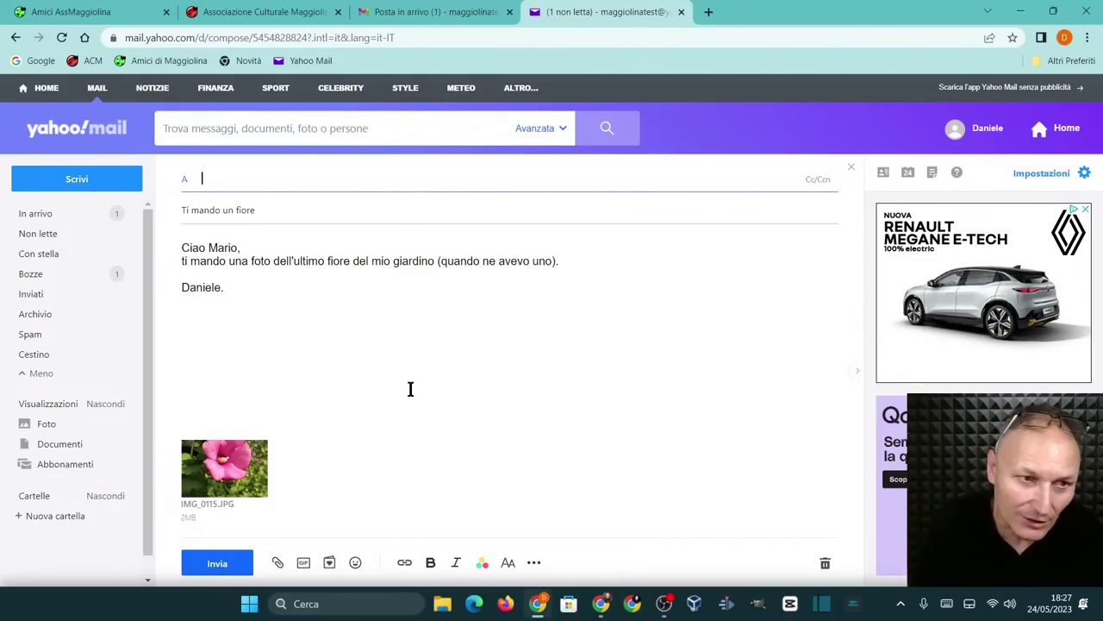
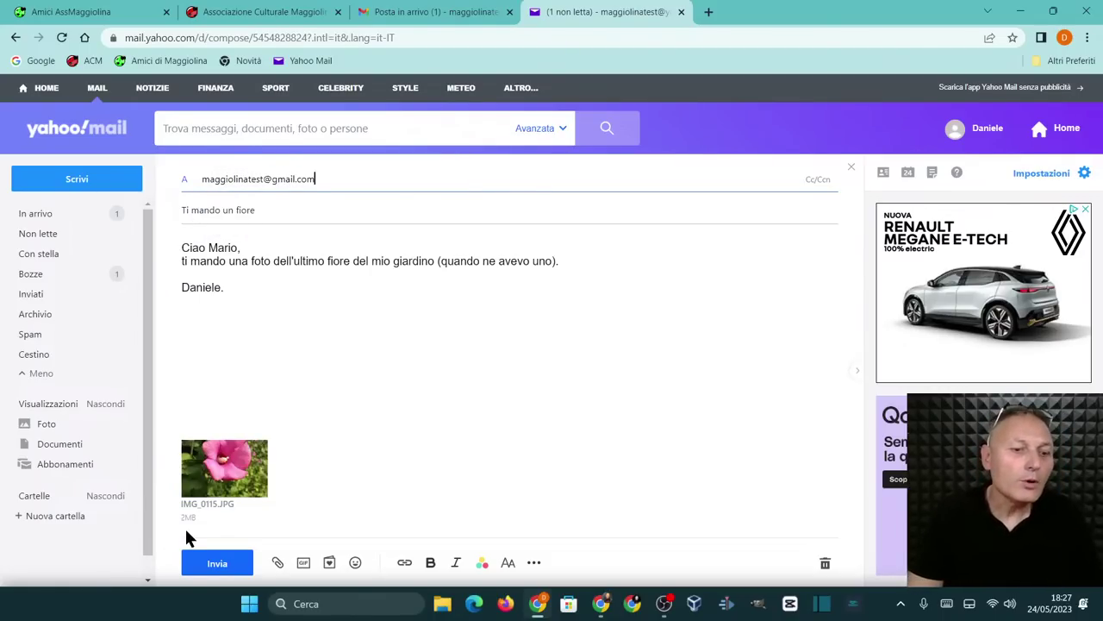
pyautogui.click(209, 564)
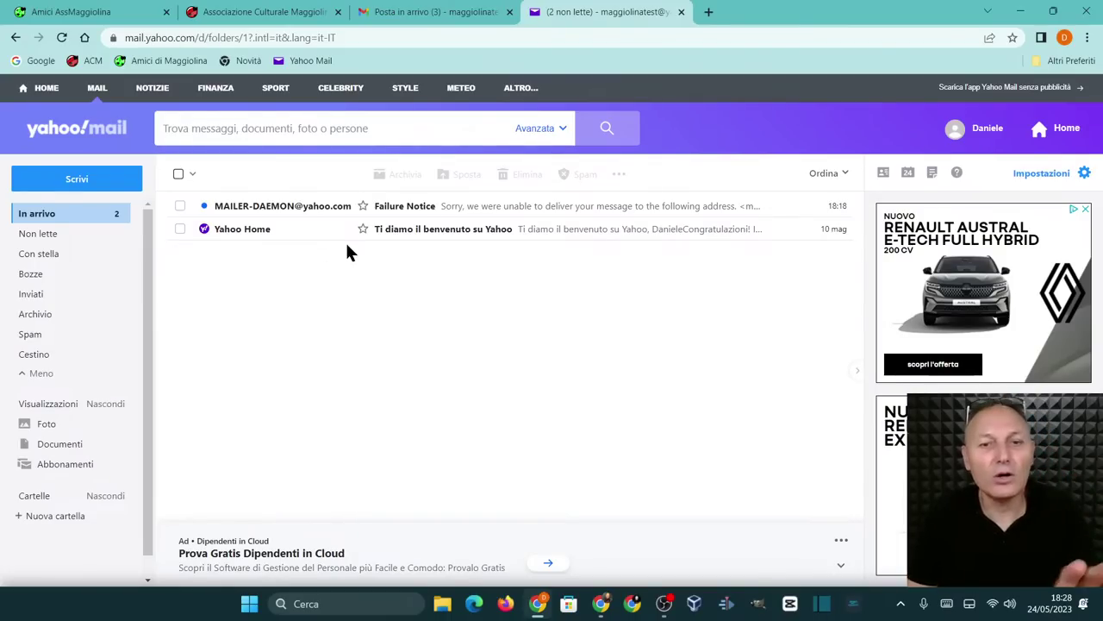
# Translate the Failure Notice's explanation into Italian with Traduci selezione, then return to the inbox
pyautogui.click(544, 206)
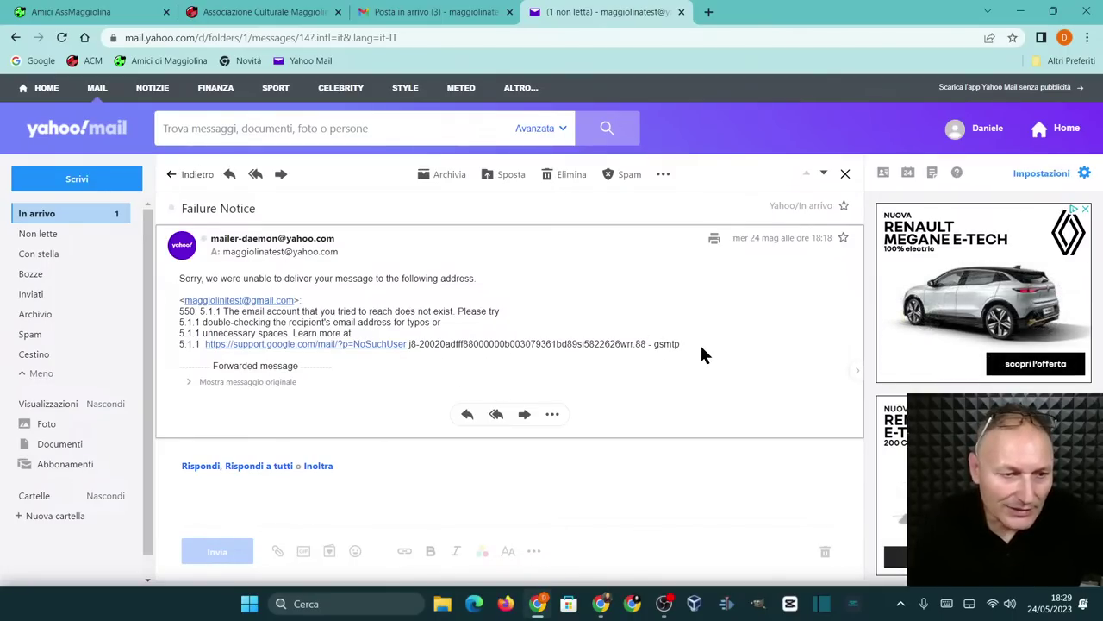
pyautogui.moveTo(700, 342); pyautogui.dragTo(175, 295)
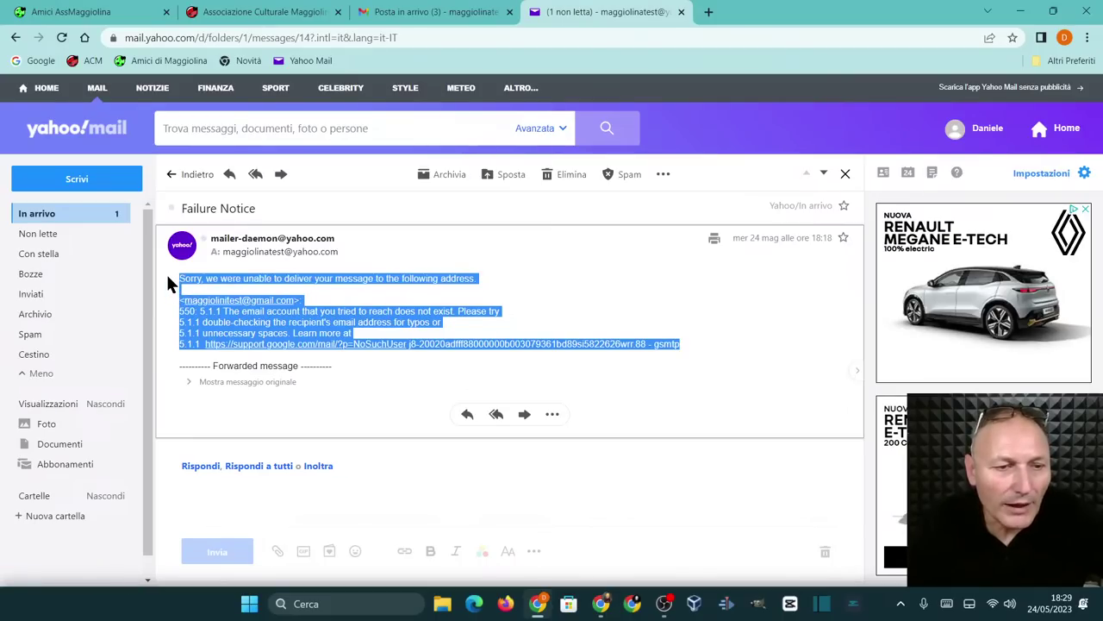
pyautogui.rightClick(223, 279)
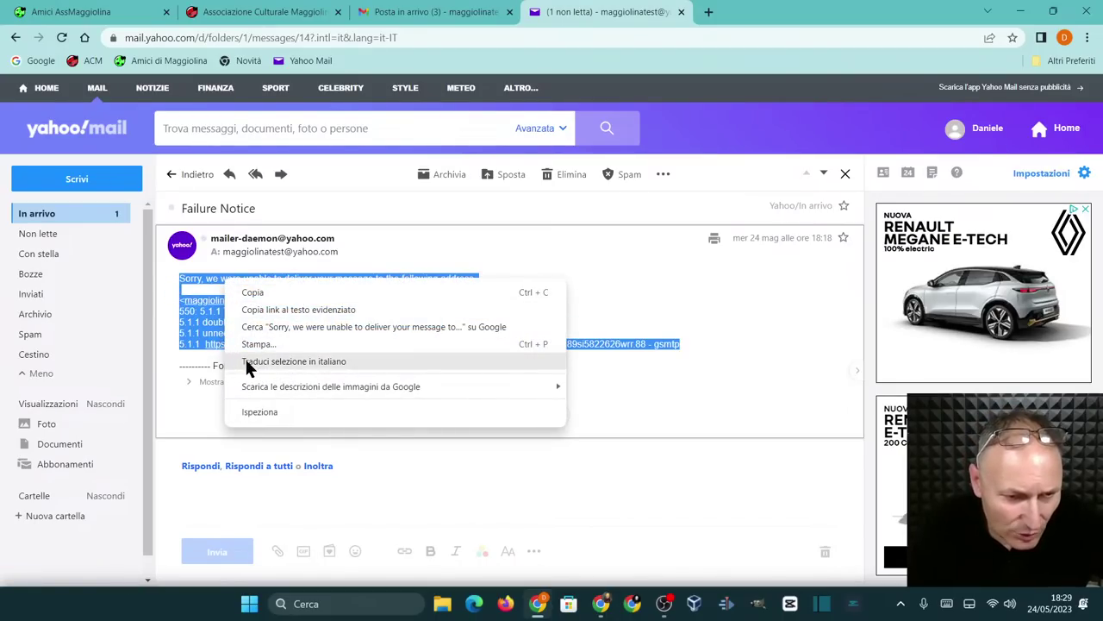
pyautogui.click(293, 361)
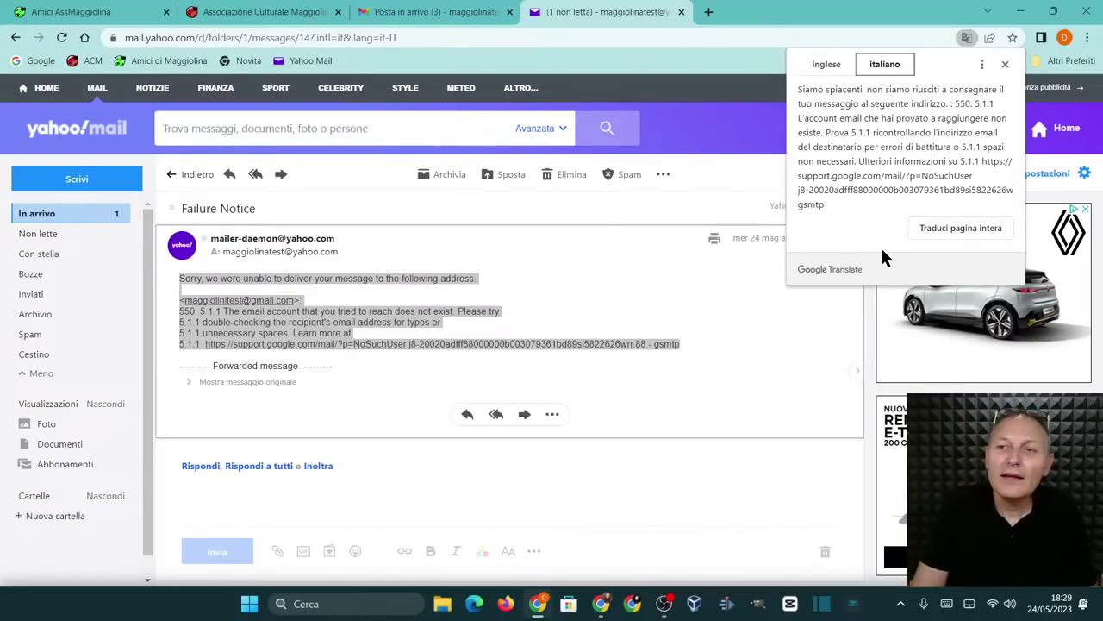
pyautogui.click(1005, 64)
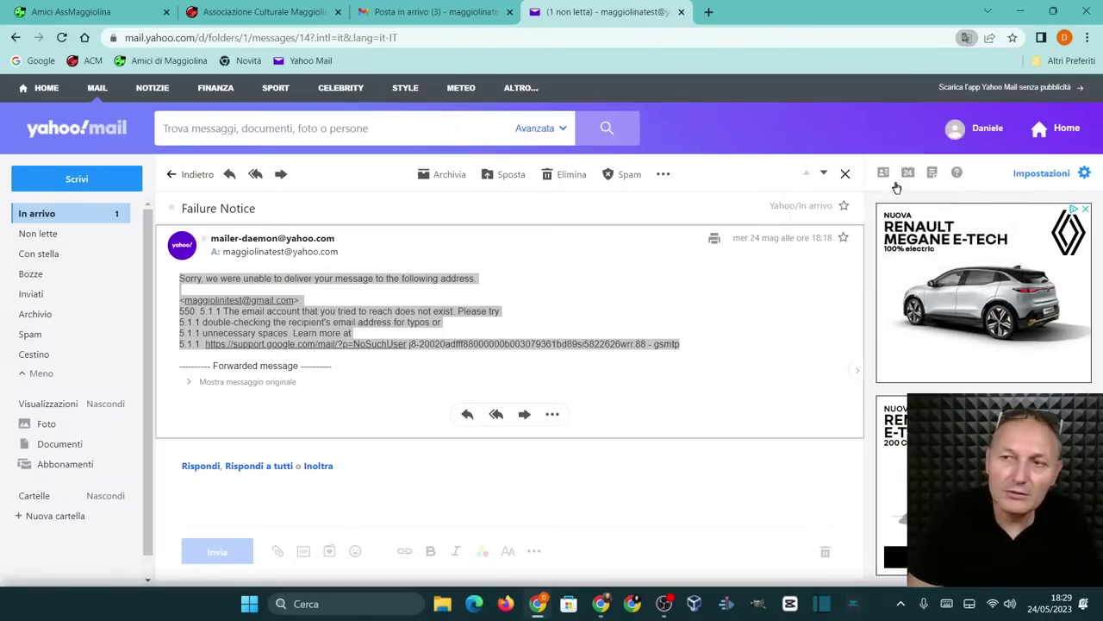
pyautogui.click(705, 344)
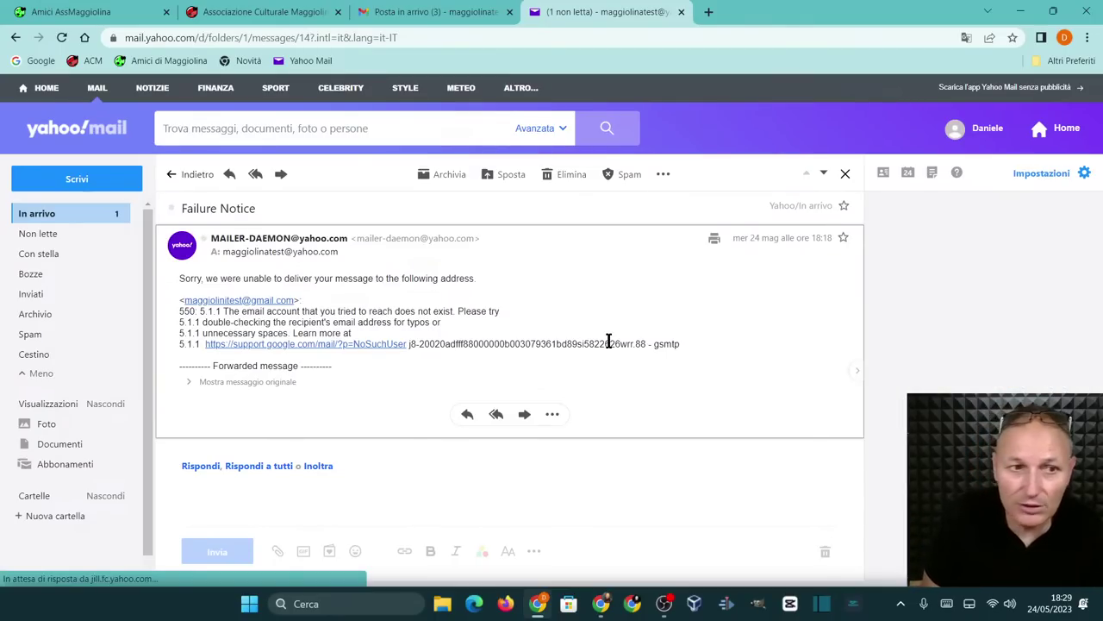
pyautogui.click(171, 177)
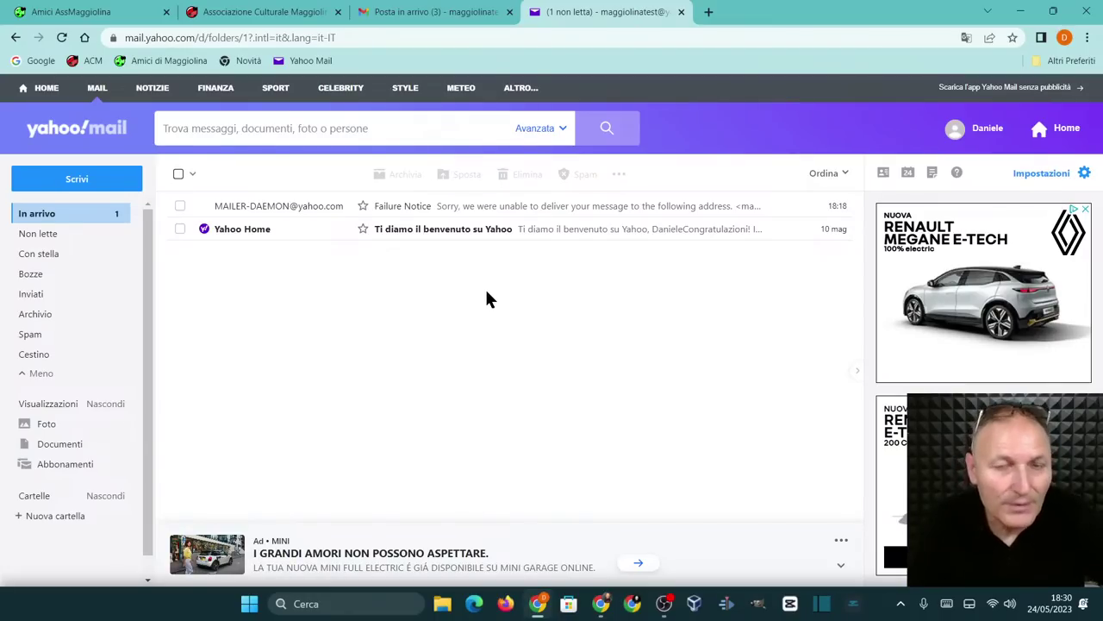
# Switch to the Gmail 'Posta in arrivo' browser tab
pyautogui.click(422, 15)
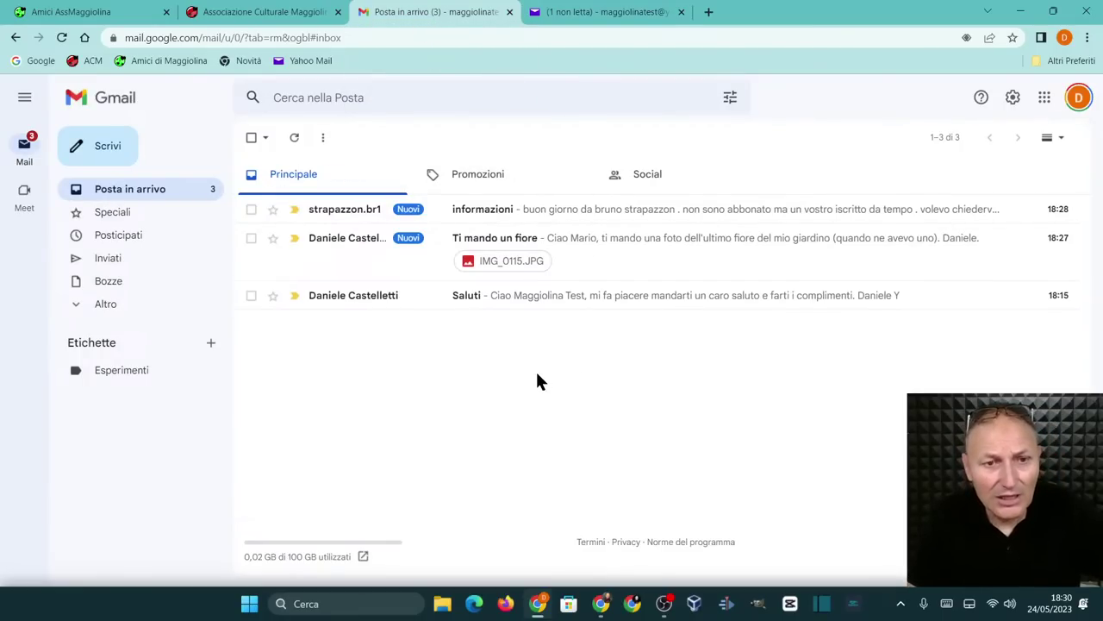
# Delete the 'informazioni' email, then open the Saluti message
pyautogui.click(249, 212)
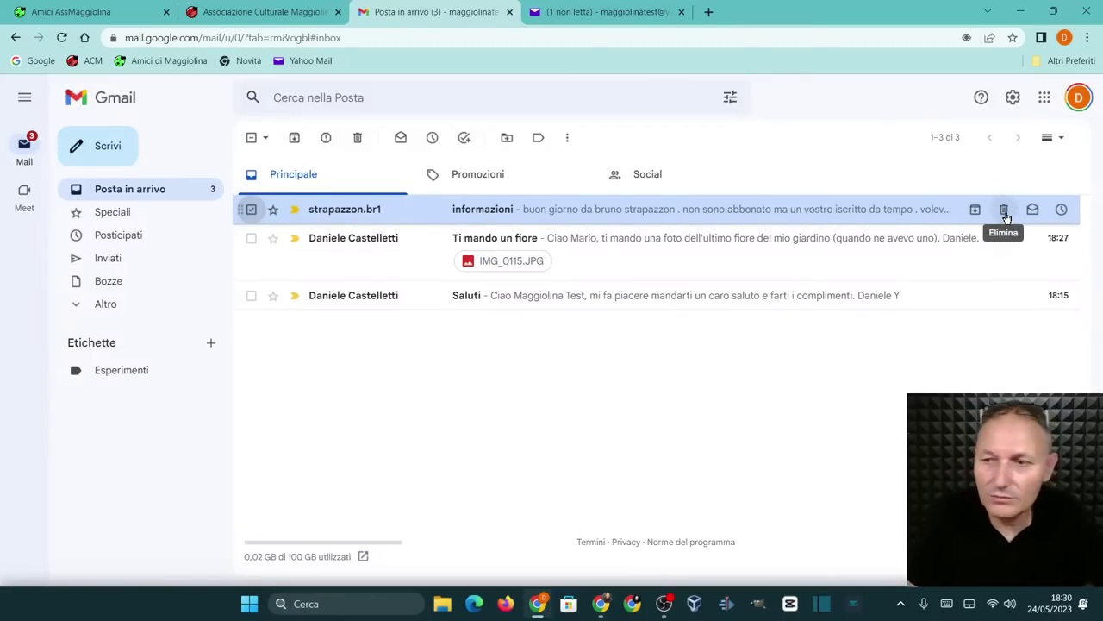
pyautogui.click(1005, 210)
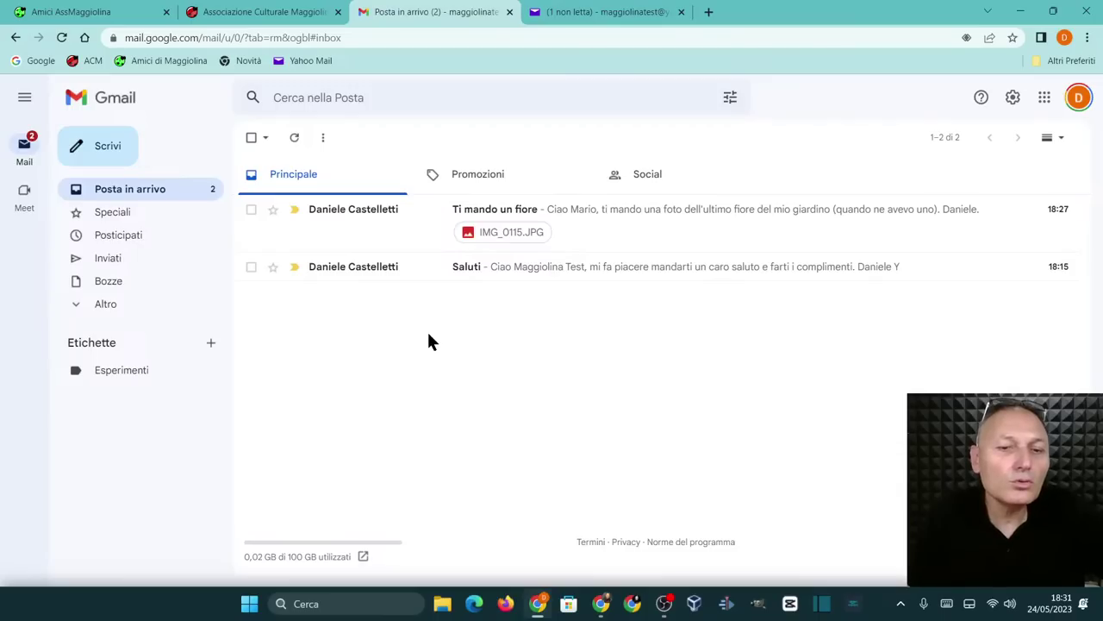
pyautogui.click(475, 276)
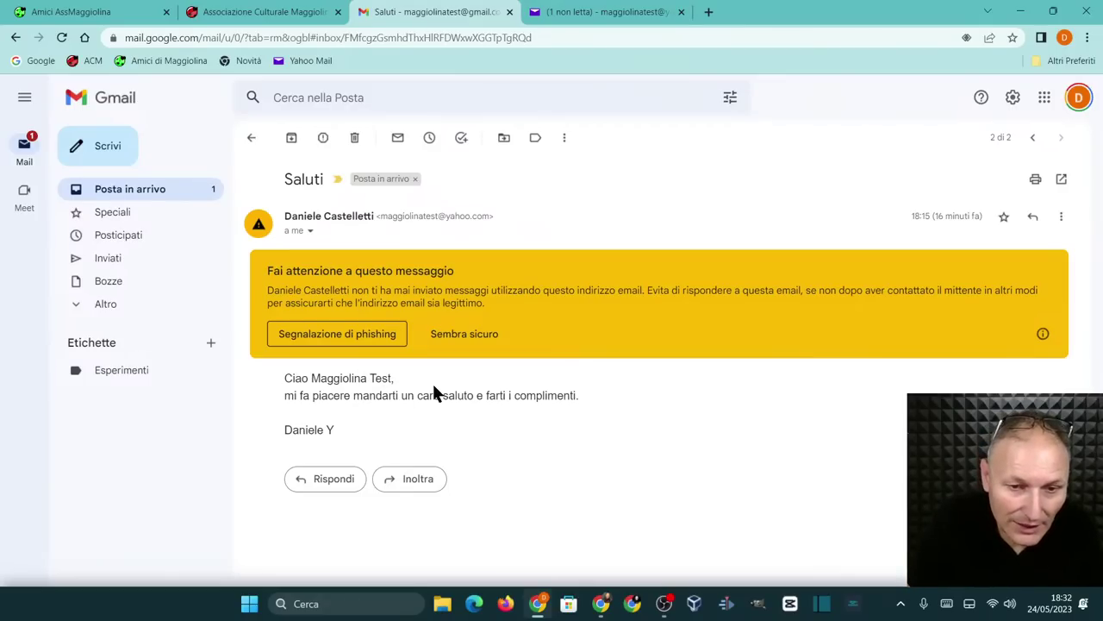
# Mark the Saluti message as safe, then open 'Ti mando un fiore' from the inbox
pyautogui.click(450, 334)
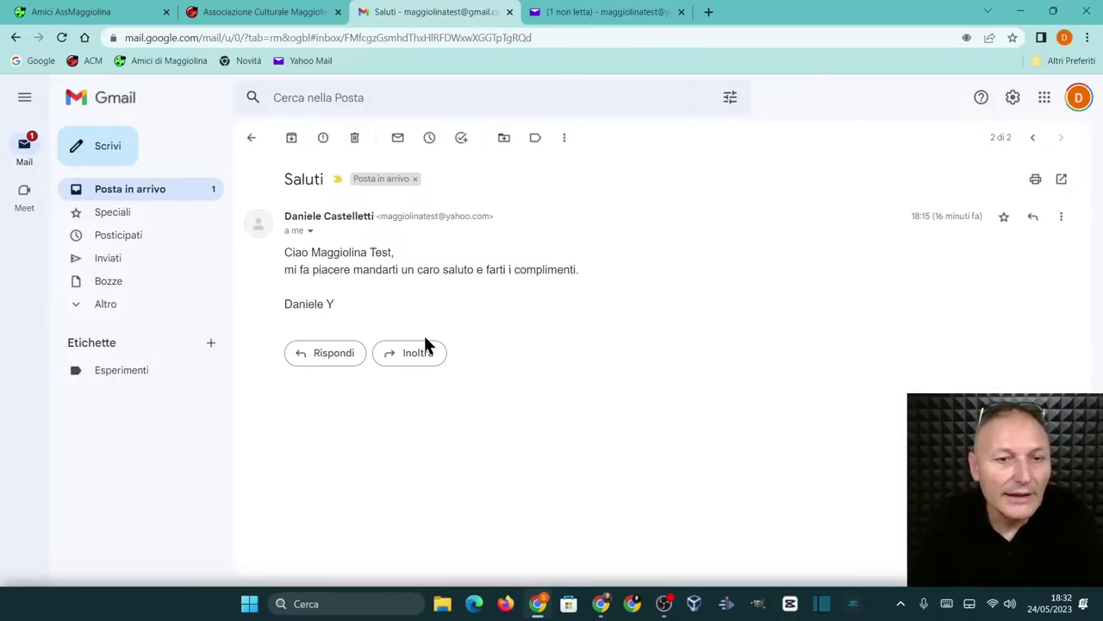
pyautogui.click(149, 191)
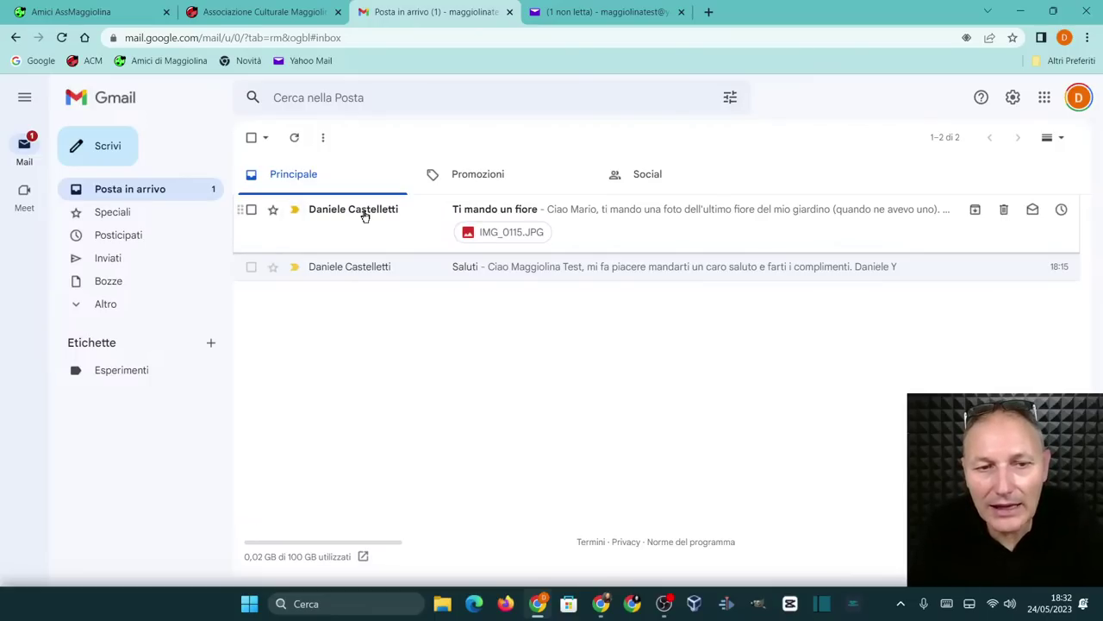
pyautogui.moveTo(366, 211)
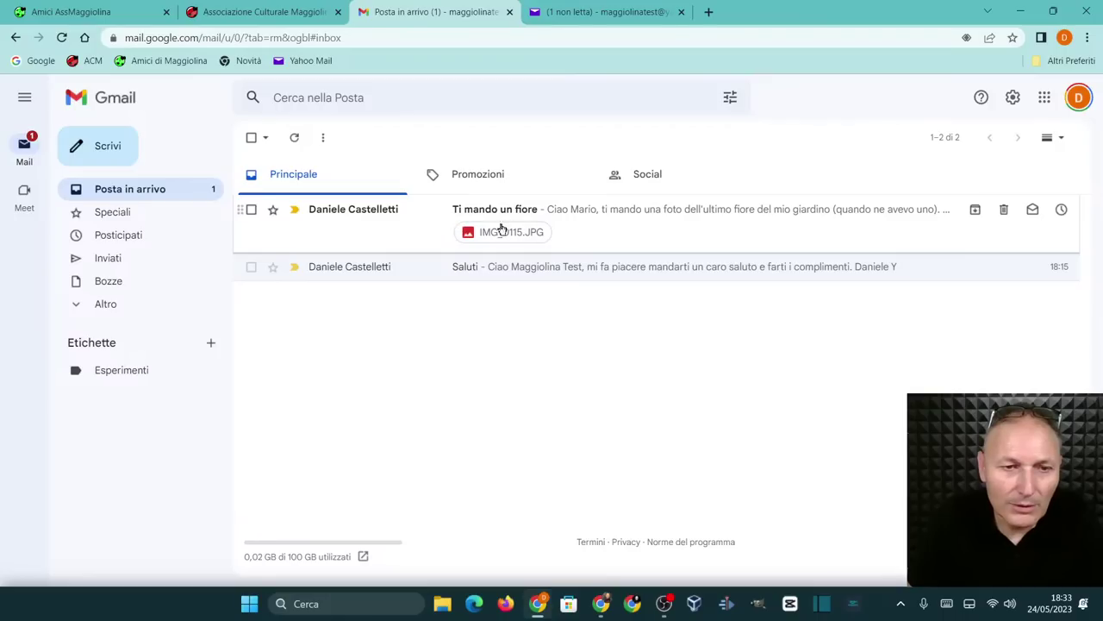
pyautogui.click(619, 216)
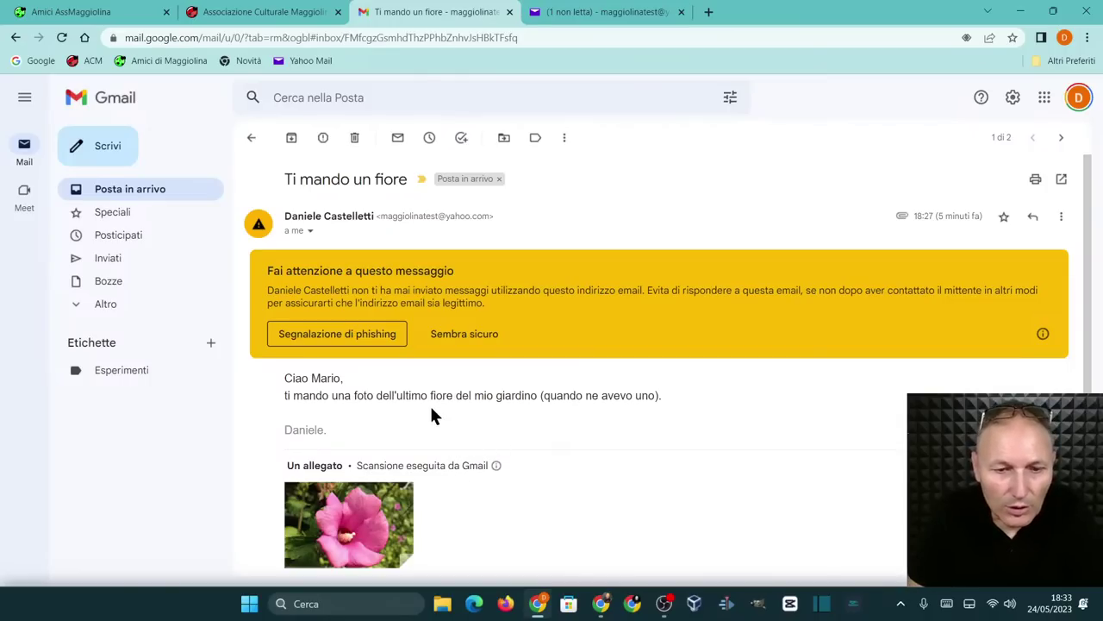
# Dismiss the caution banner on 'Ti mando un fiore' with 'Sembra sicuro'
pyautogui.click(442, 336)
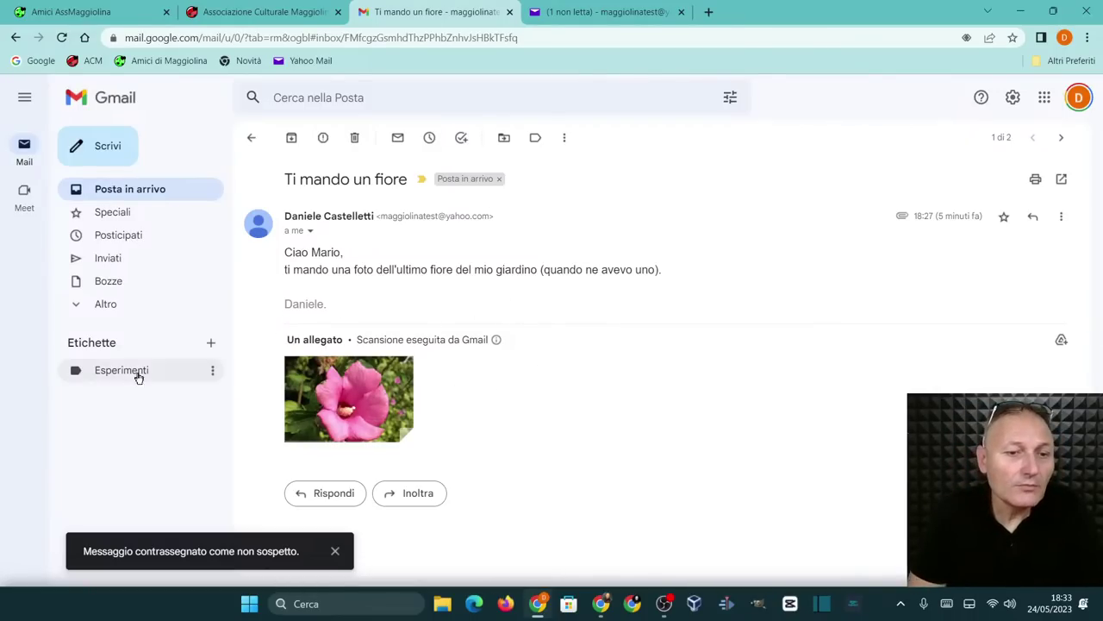
pyautogui.moveTo(335, 405)
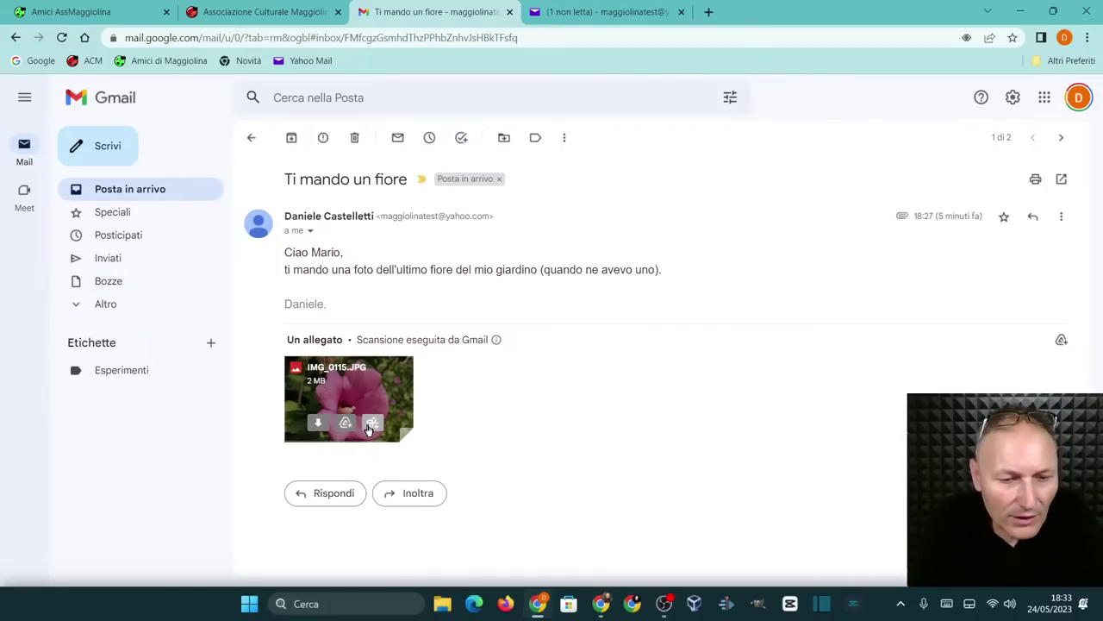
# View the IMG_0115.JPG flower photo full size, then return to the message
pyautogui.click(365, 400)
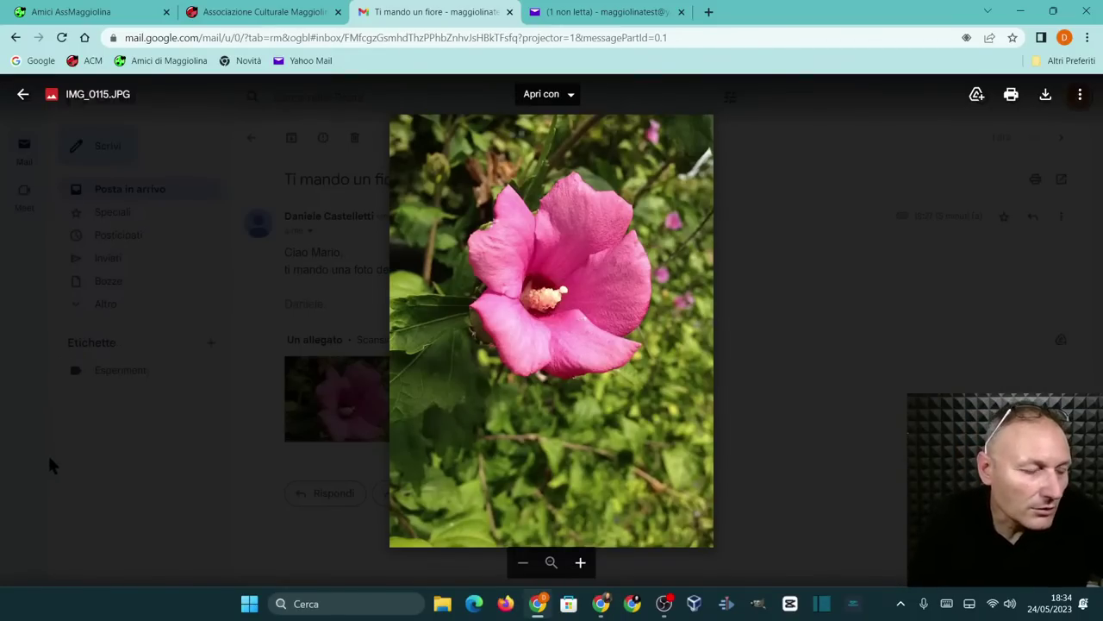
pyautogui.click(601, 603)
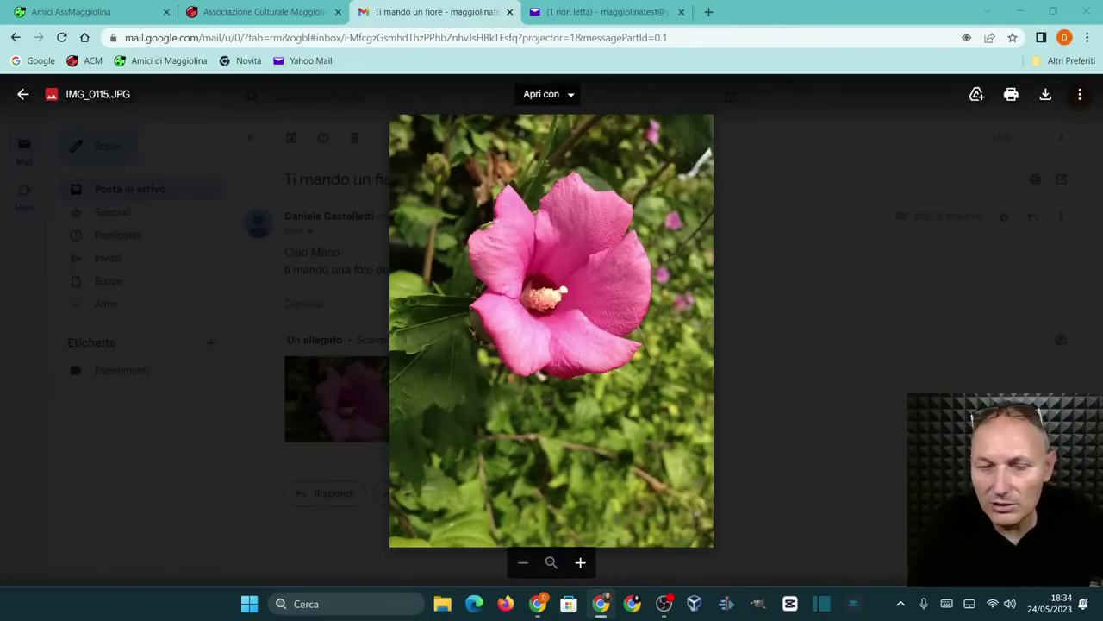
pyautogui.click(23, 94)
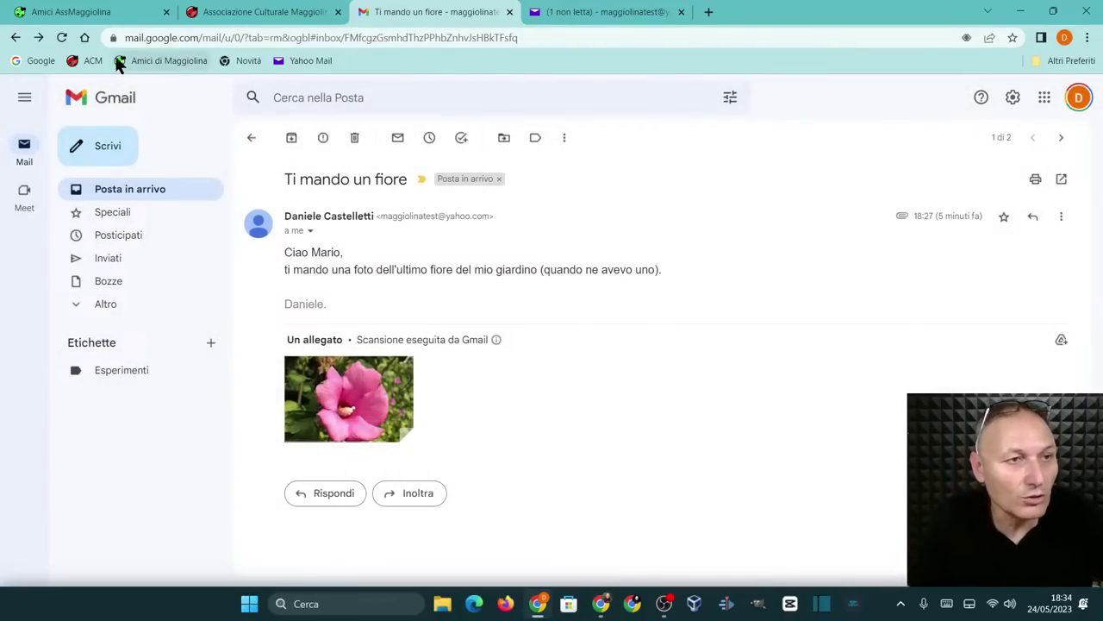
# Close the Gmail and Yahoo Mail tabs and switch to the Amici AssMaggiolina site
pyautogui.click(509, 12)
pyautogui.click(510, 12)
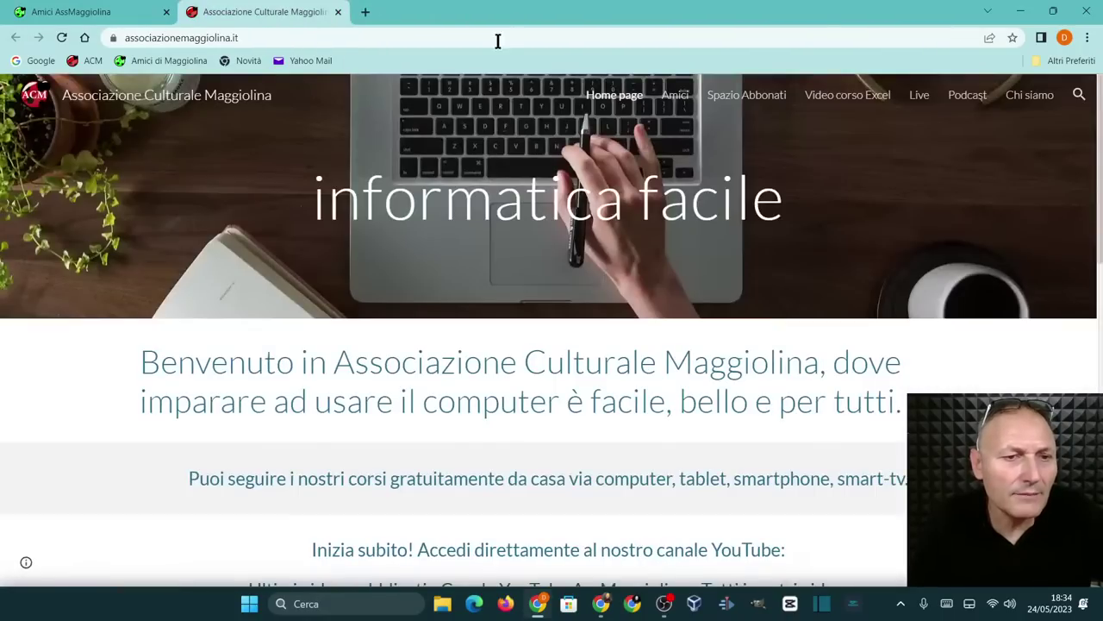
pyautogui.click(117, 11)
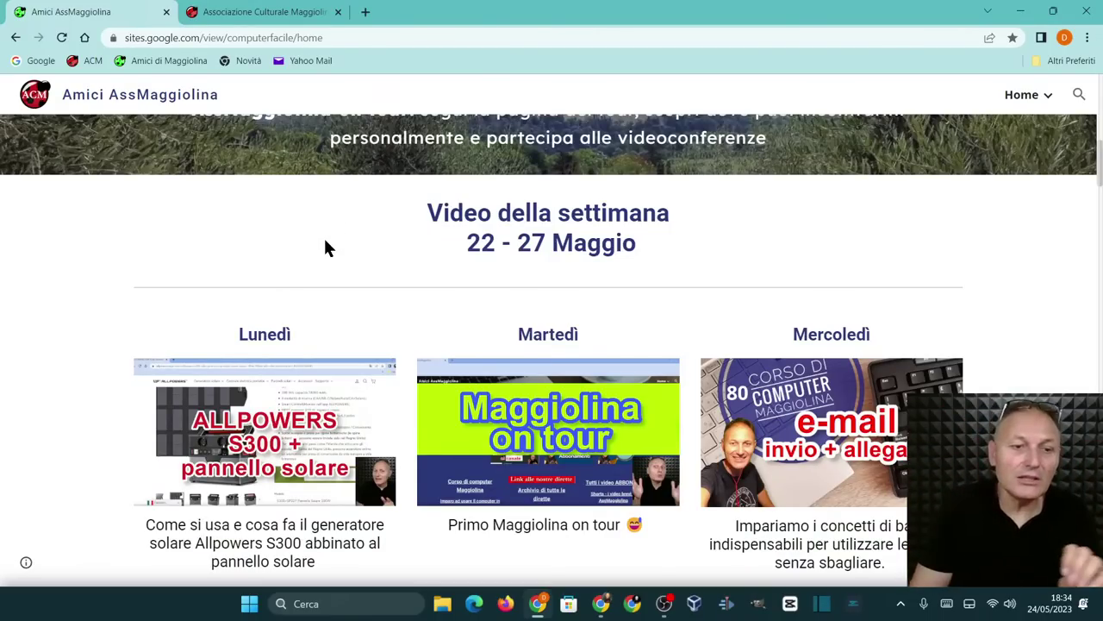
pyautogui.scroll(-2, 647, 313)
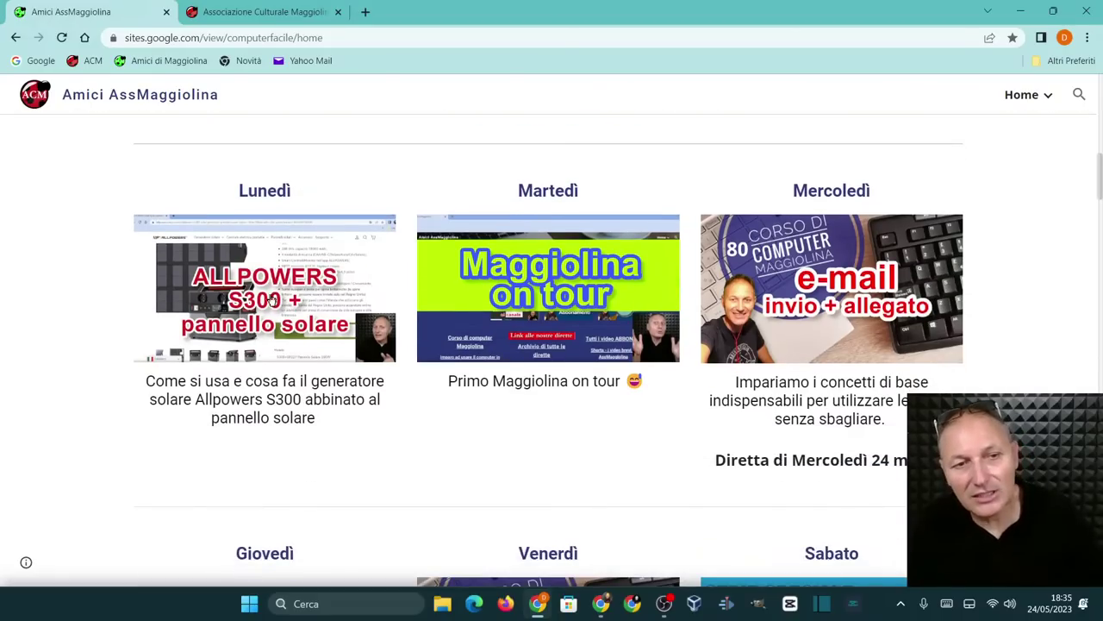
pyautogui.scroll(-1, 579, 306)
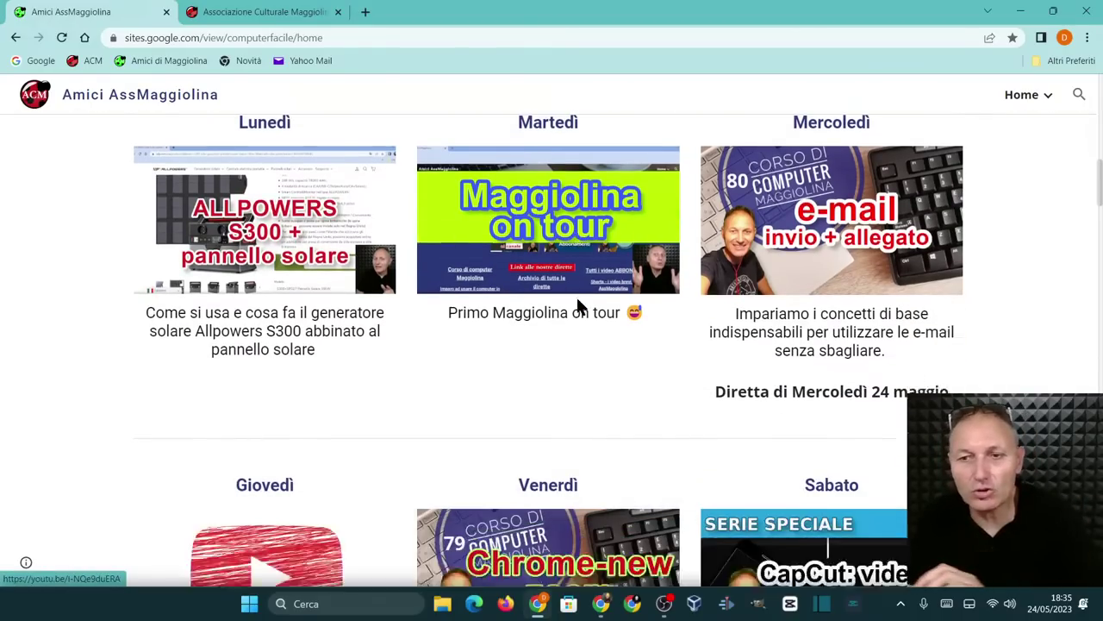
pyautogui.scroll(-12, 578, 304)
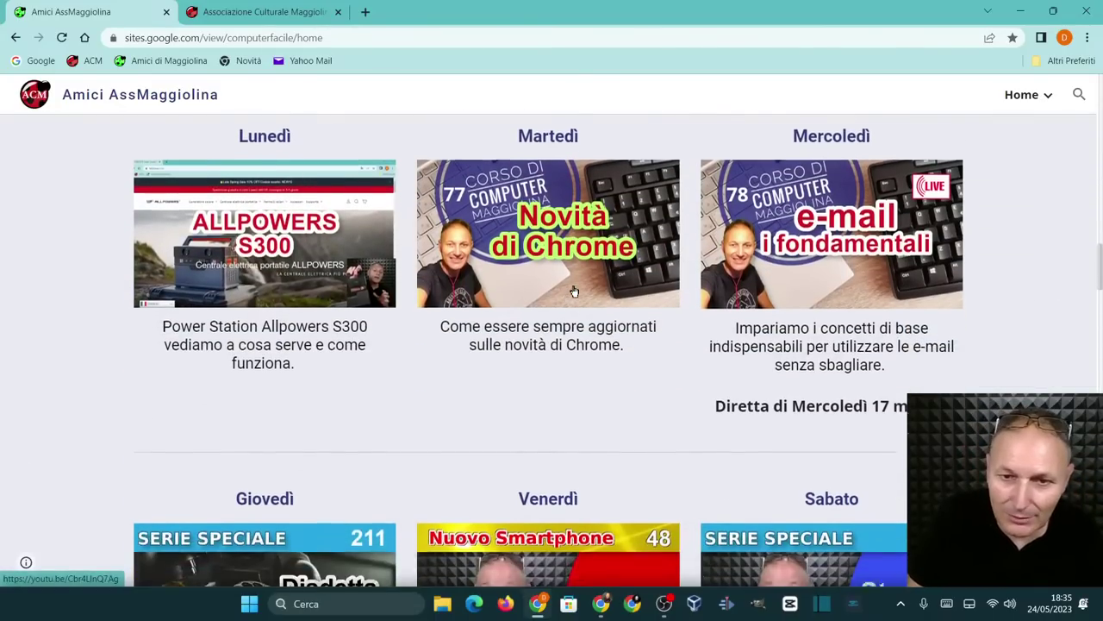
pyautogui.scroll(-6, 574, 291)
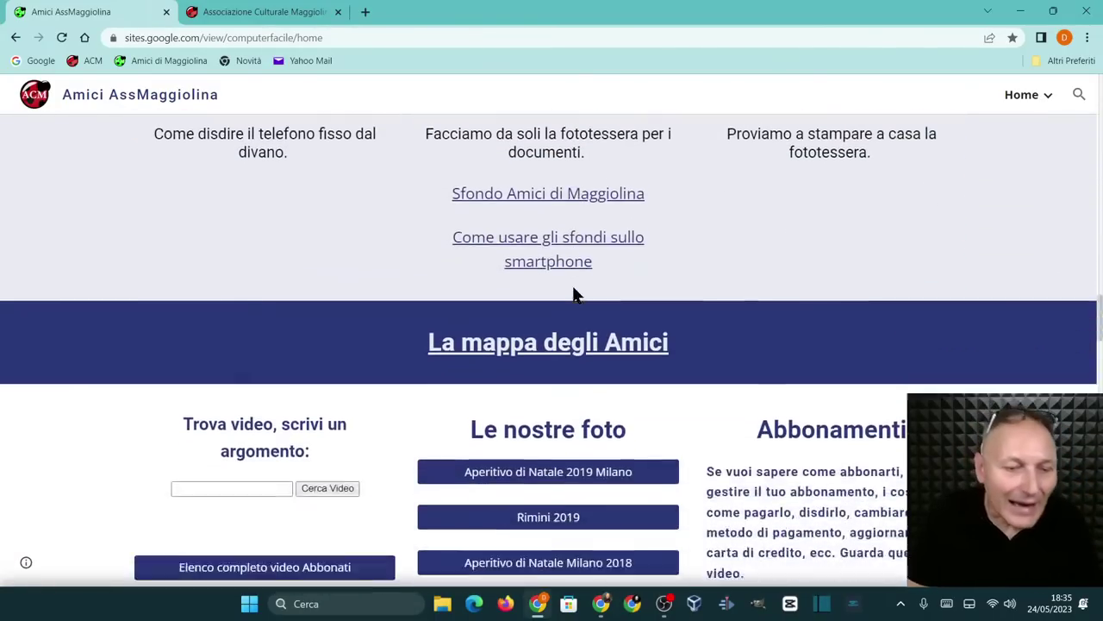
pyautogui.scroll(-4, 574, 291)
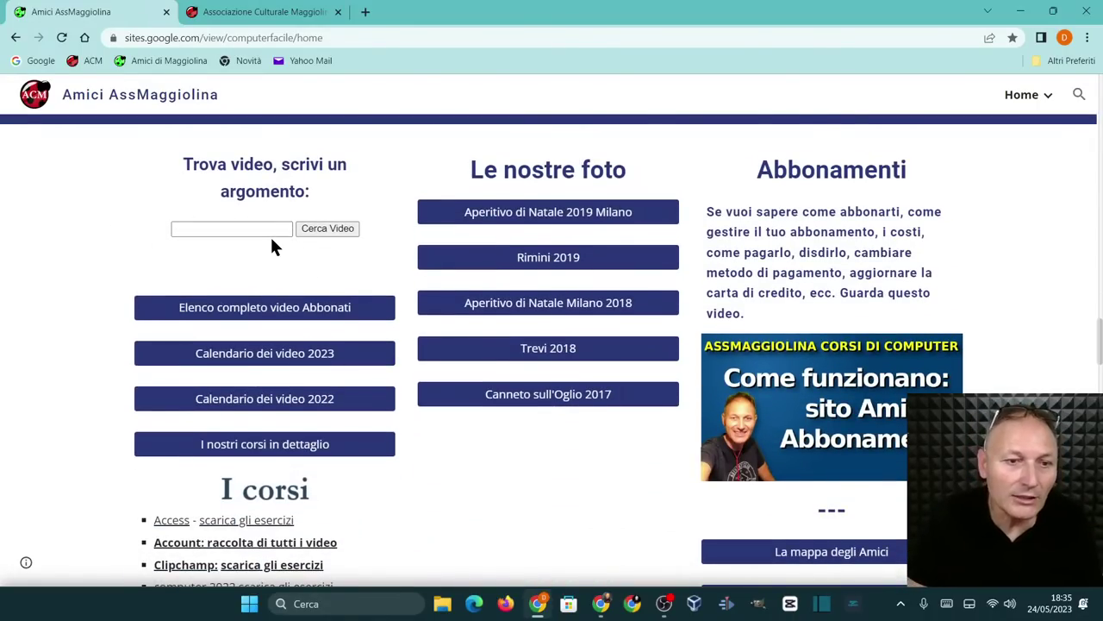
pyautogui.scroll(-3, 285, 276)
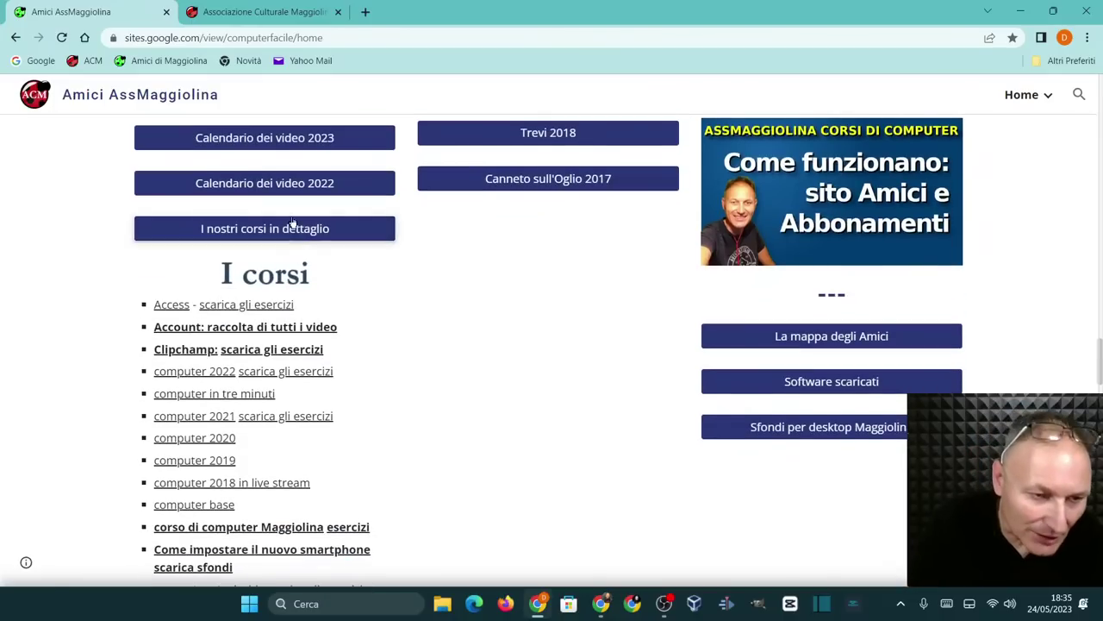
pyautogui.scroll(-2, 173, 320)
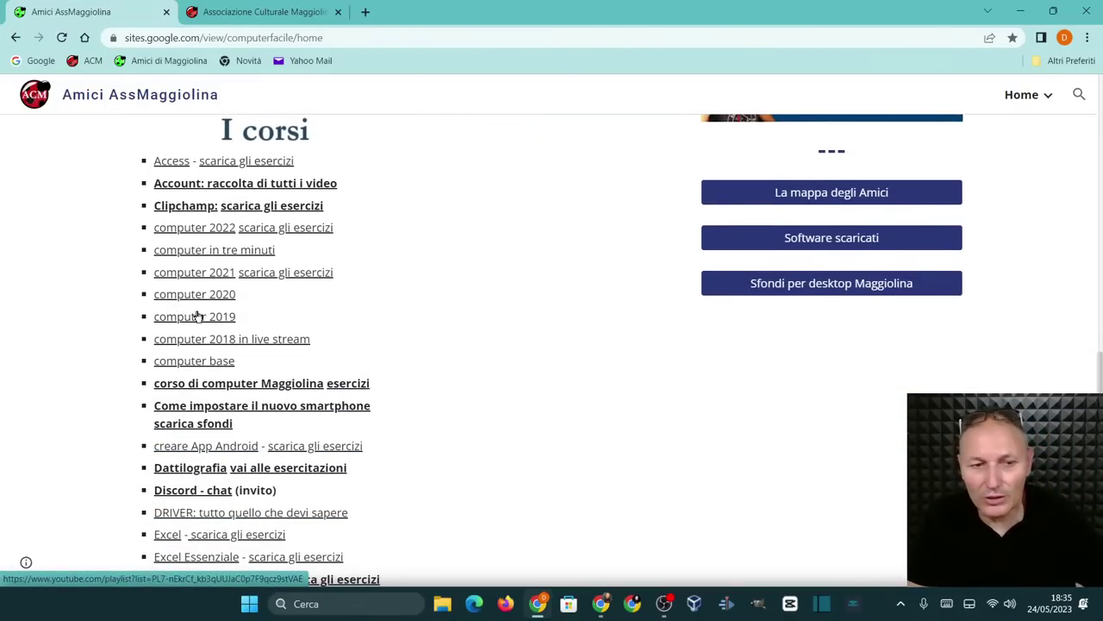
pyautogui.scroll(-3, 226, 316)
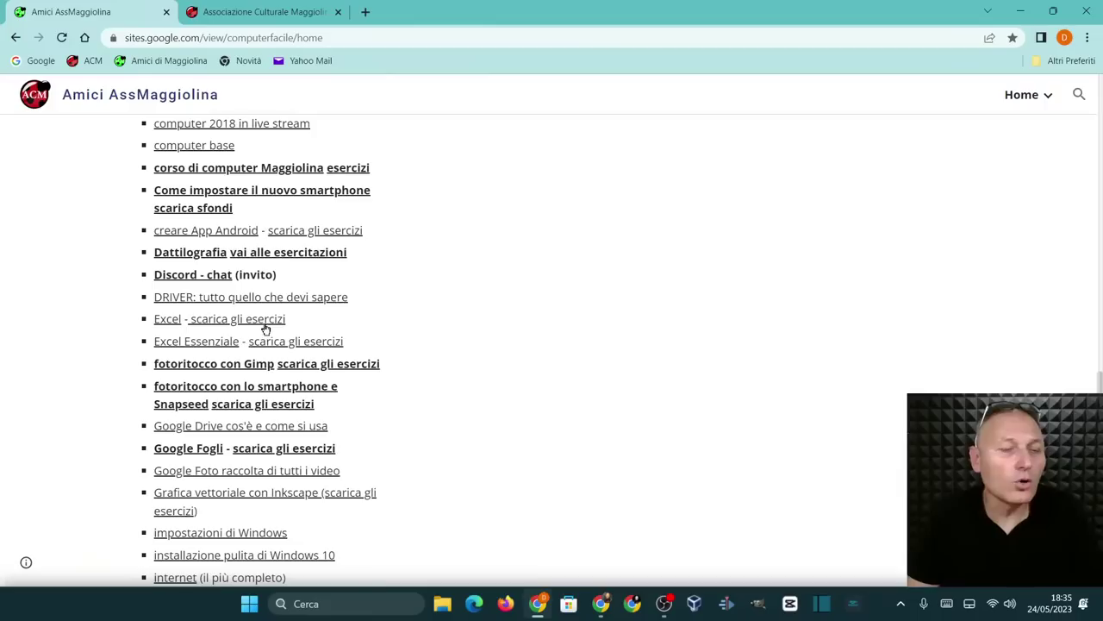
pyautogui.scroll(-7, 268, 326)
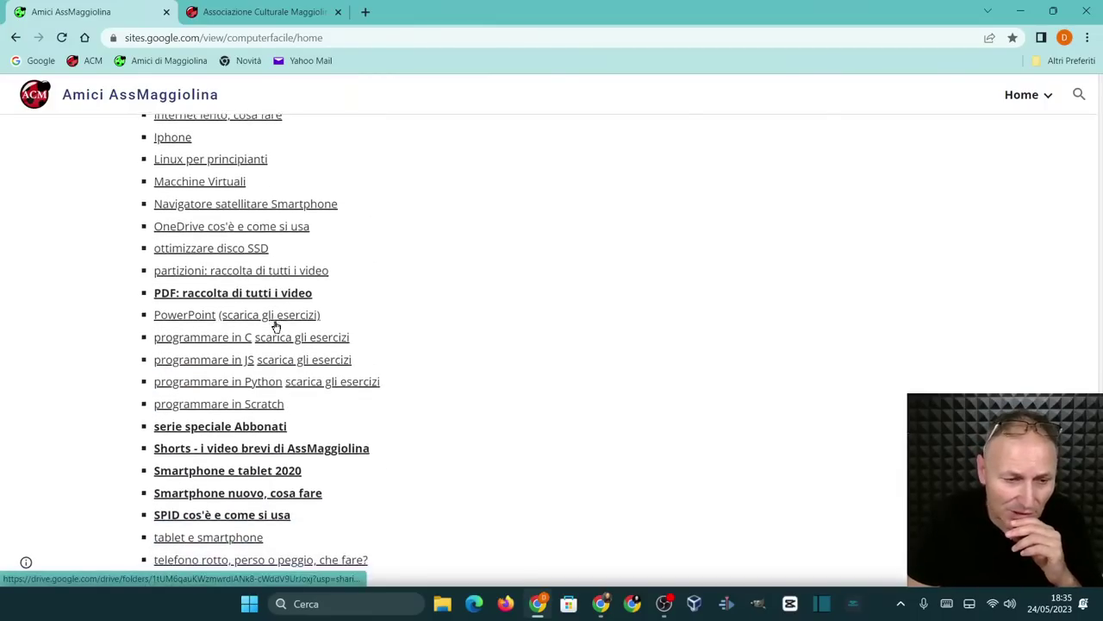
pyautogui.scroll(-7, 276, 324)
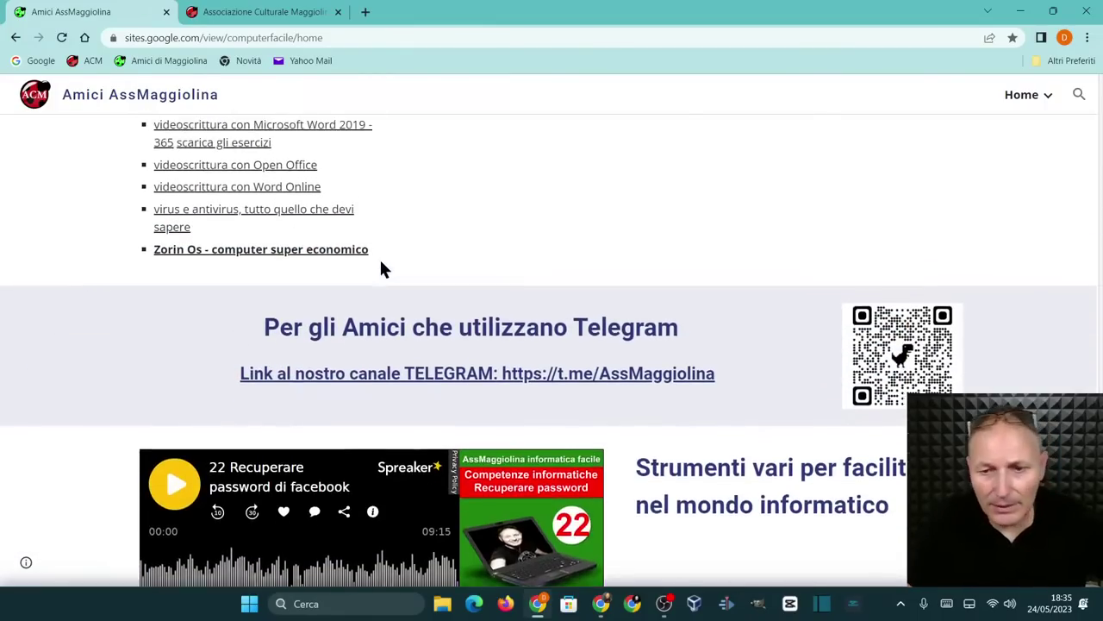
pyautogui.scroll(20, 383, 270)
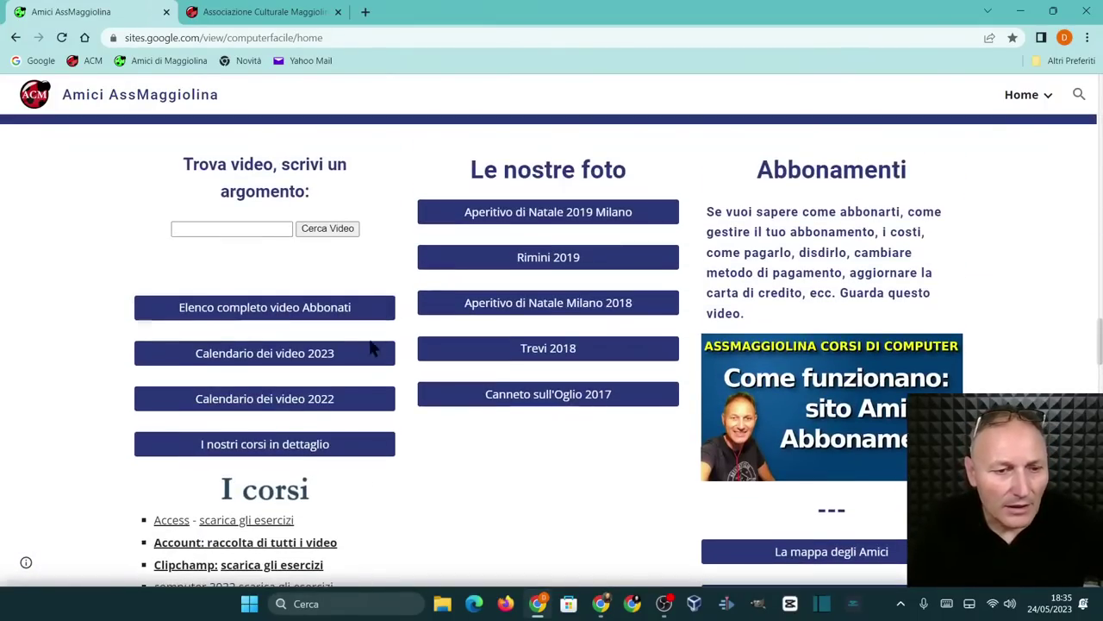
# Open Maggio in the 'Calendario dei video 2023' and scroll through the May daily videos
pyautogui.click(257, 361)
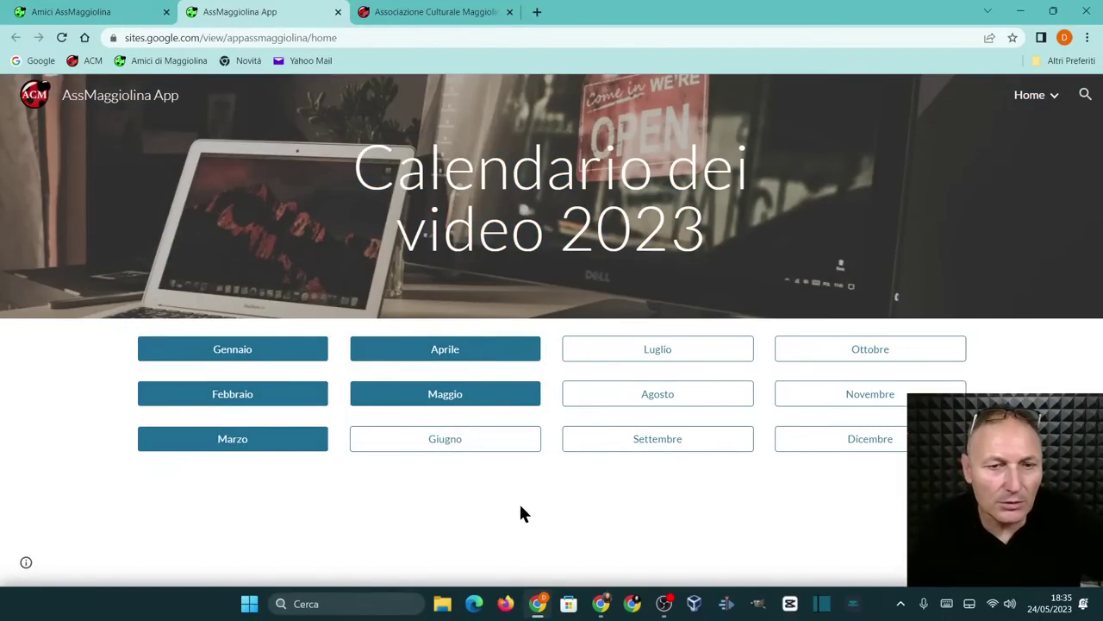
pyautogui.click(444, 399)
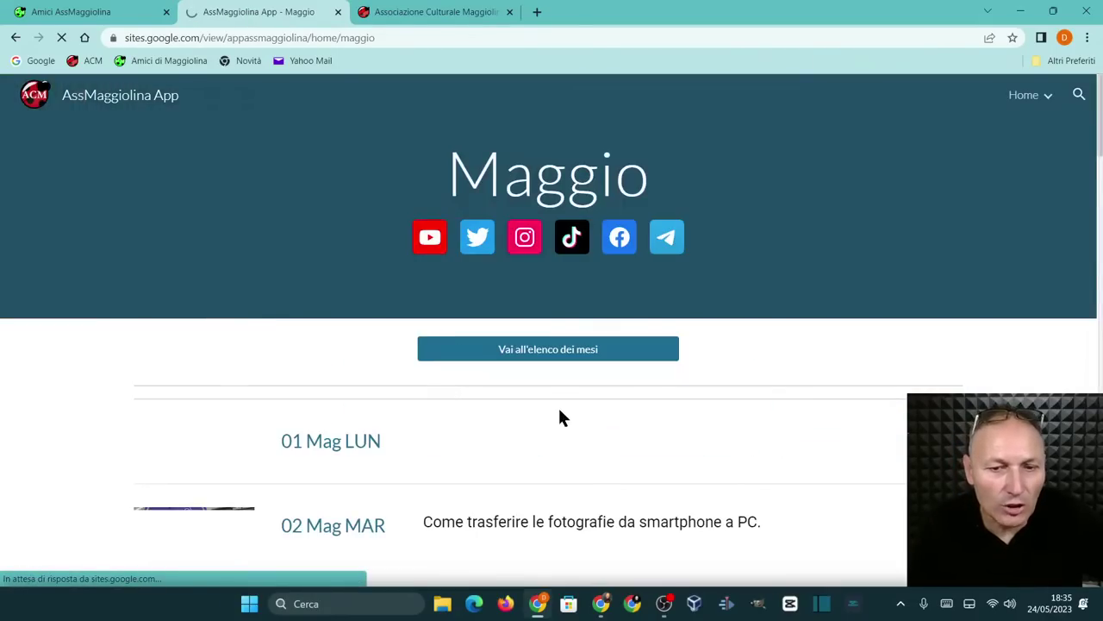
pyautogui.scroll(-5, 663, 384)
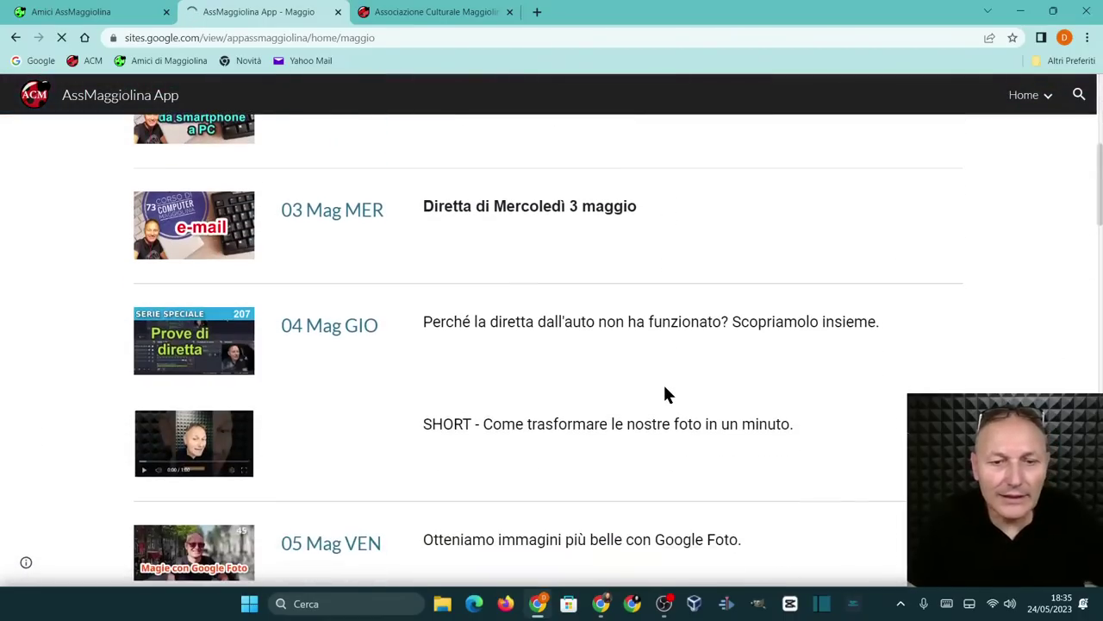
pyautogui.scroll(-3, 602, 390)
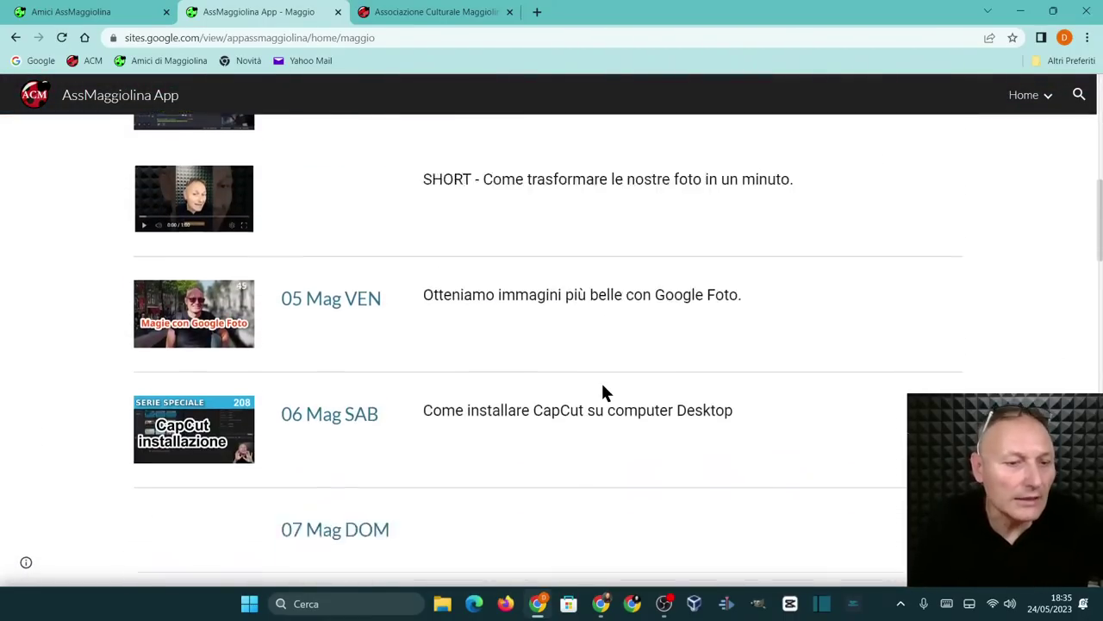
pyautogui.scroll(-8, 601, 388)
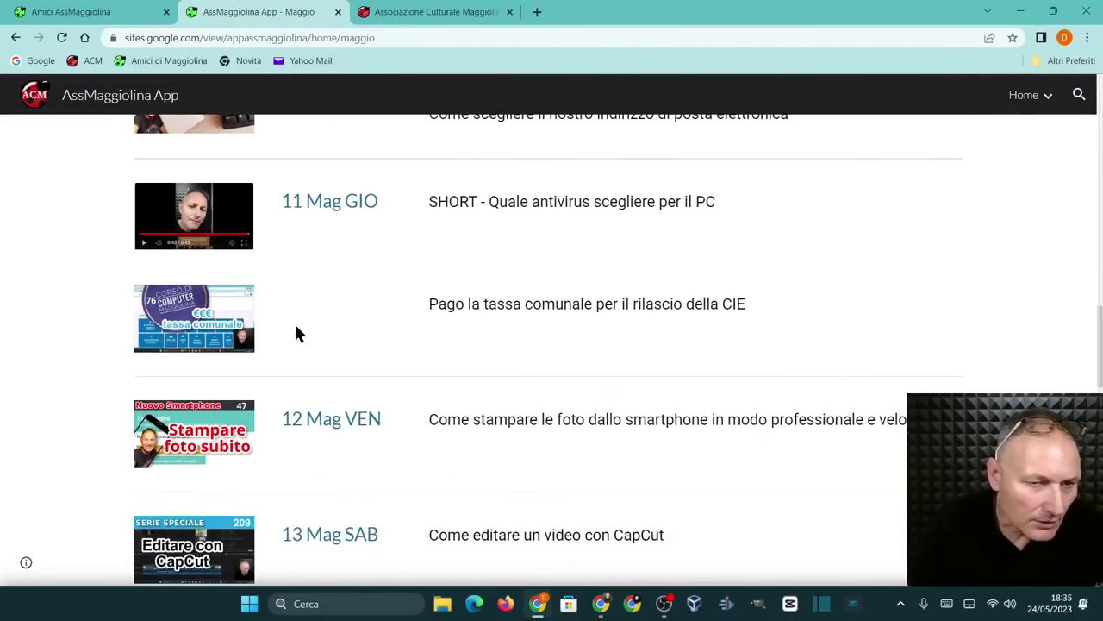
pyautogui.scroll(-10, 345, 381)
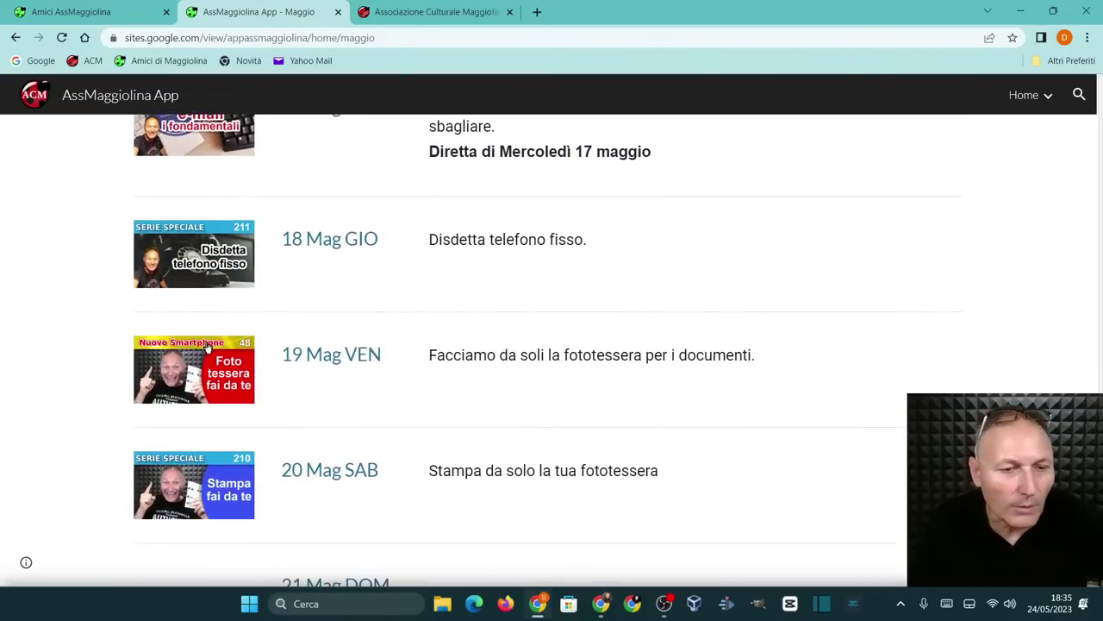